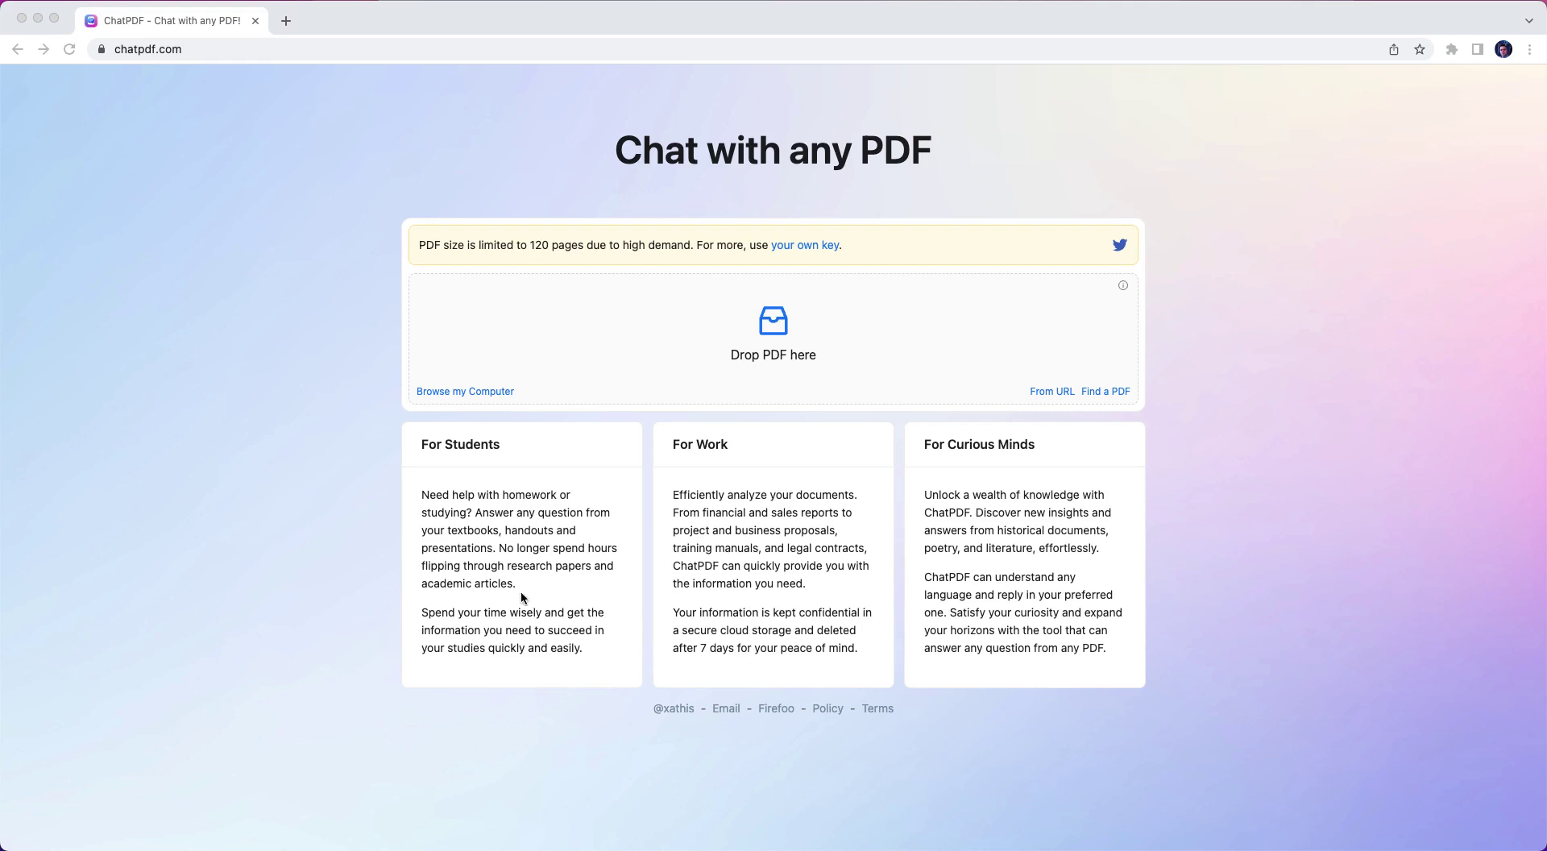
# - Look through the MarketingFeature_NoImages.pdf article in the PDF reader before using it in ChatPDF
pyautogui.click(282, 199)
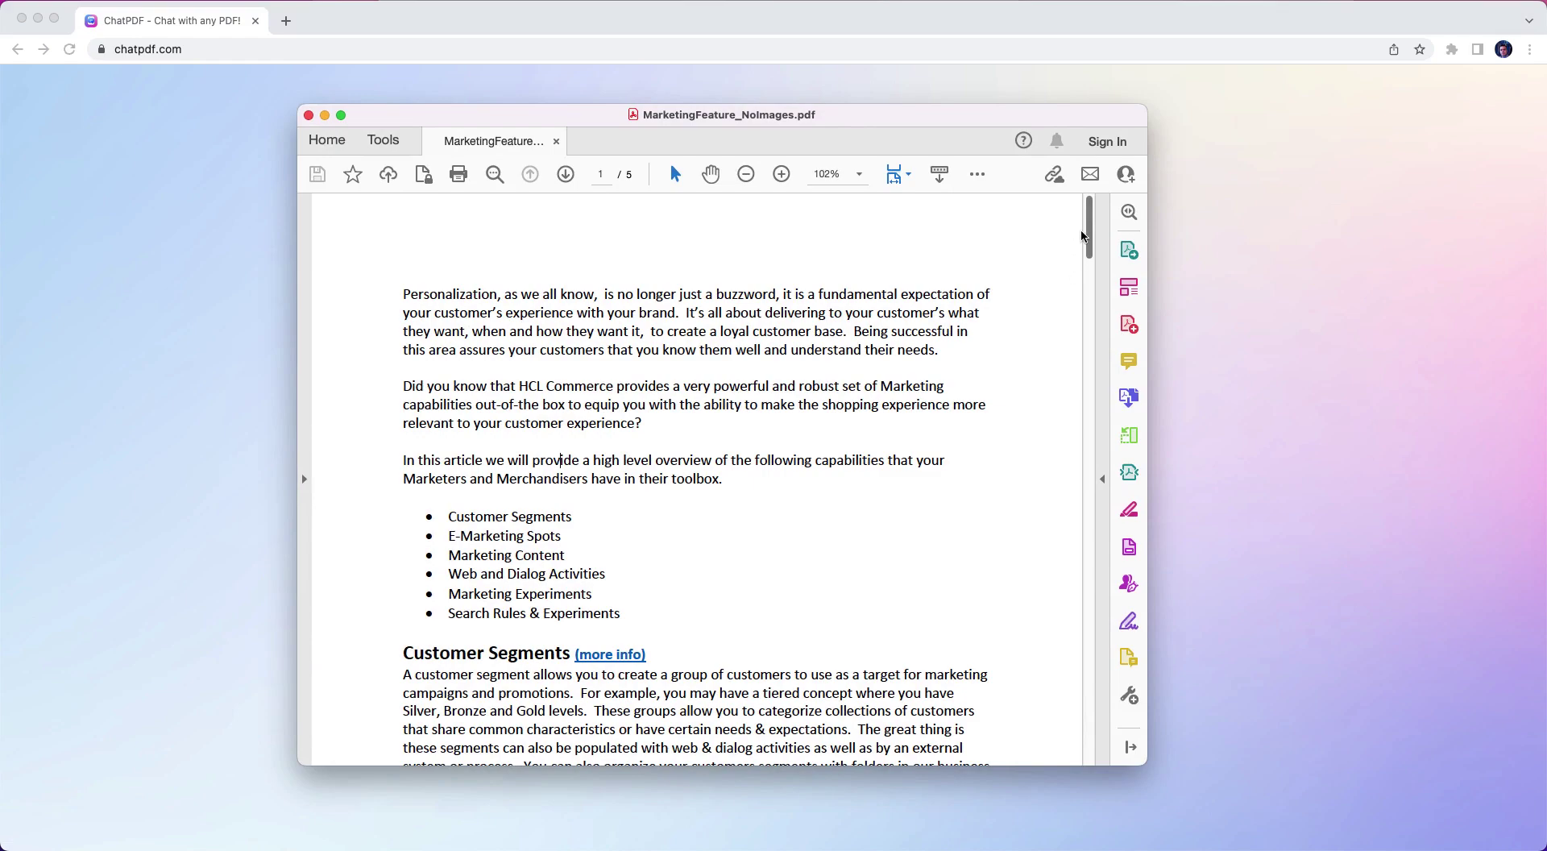
pyautogui.moveTo(1088, 236); pyautogui.dragTo(1128, 212)
pyautogui.moveTo(738, 115); pyautogui.dragTo(0, 108)
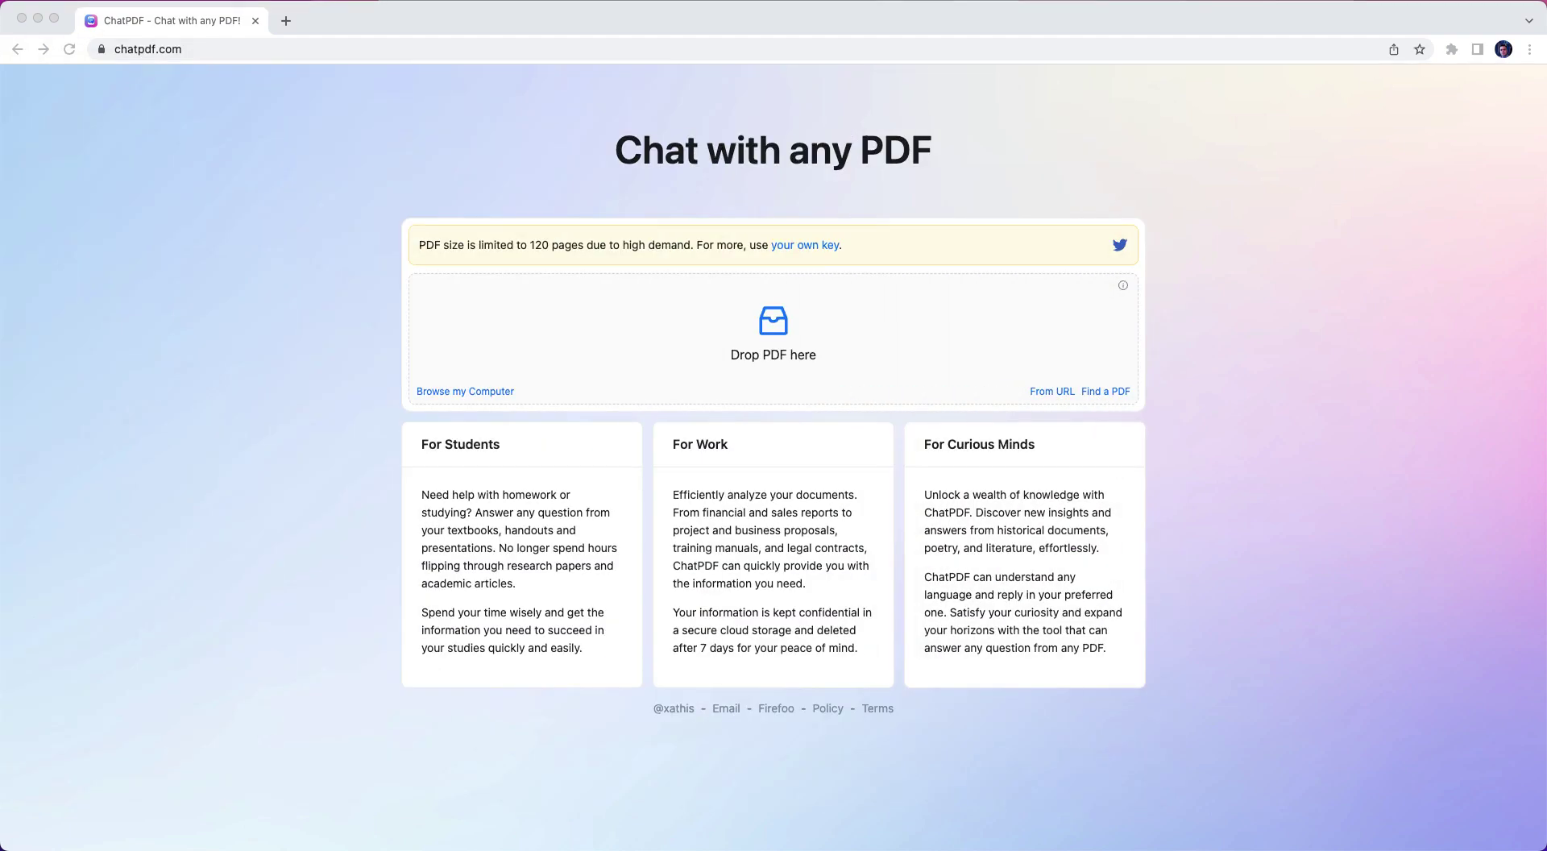
# - Upload MarketingFeature_NoImages.pdf to ChatPDF and ask the suggested question about E-Marketing Spots personalizing the customer's shopping experience
pyautogui.moveTo(843, 338); pyautogui.dragTo(806, 323)
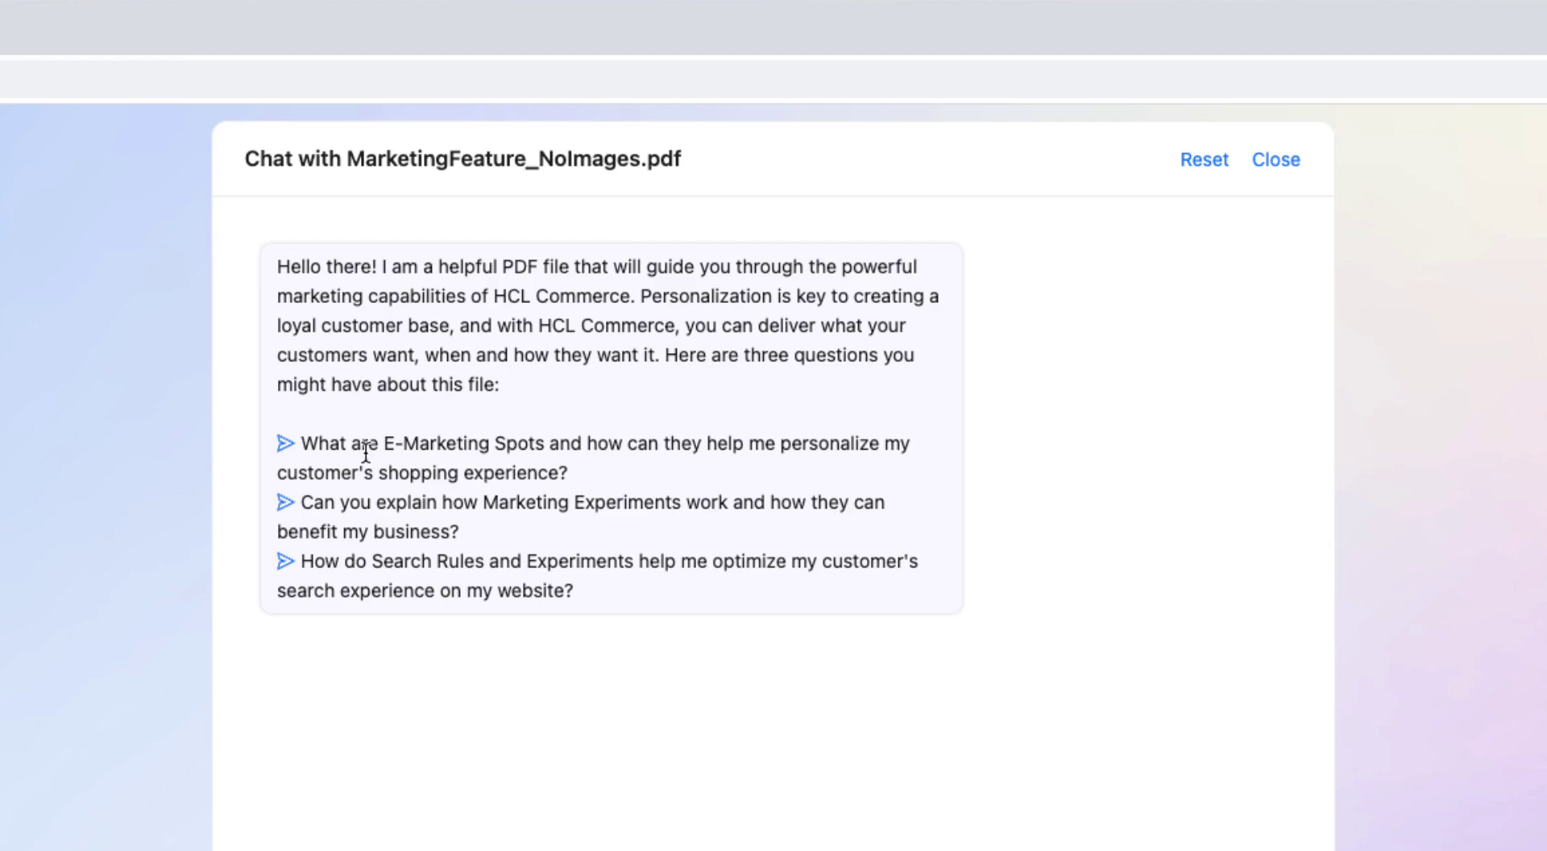
pyautogui.click(286, 445)
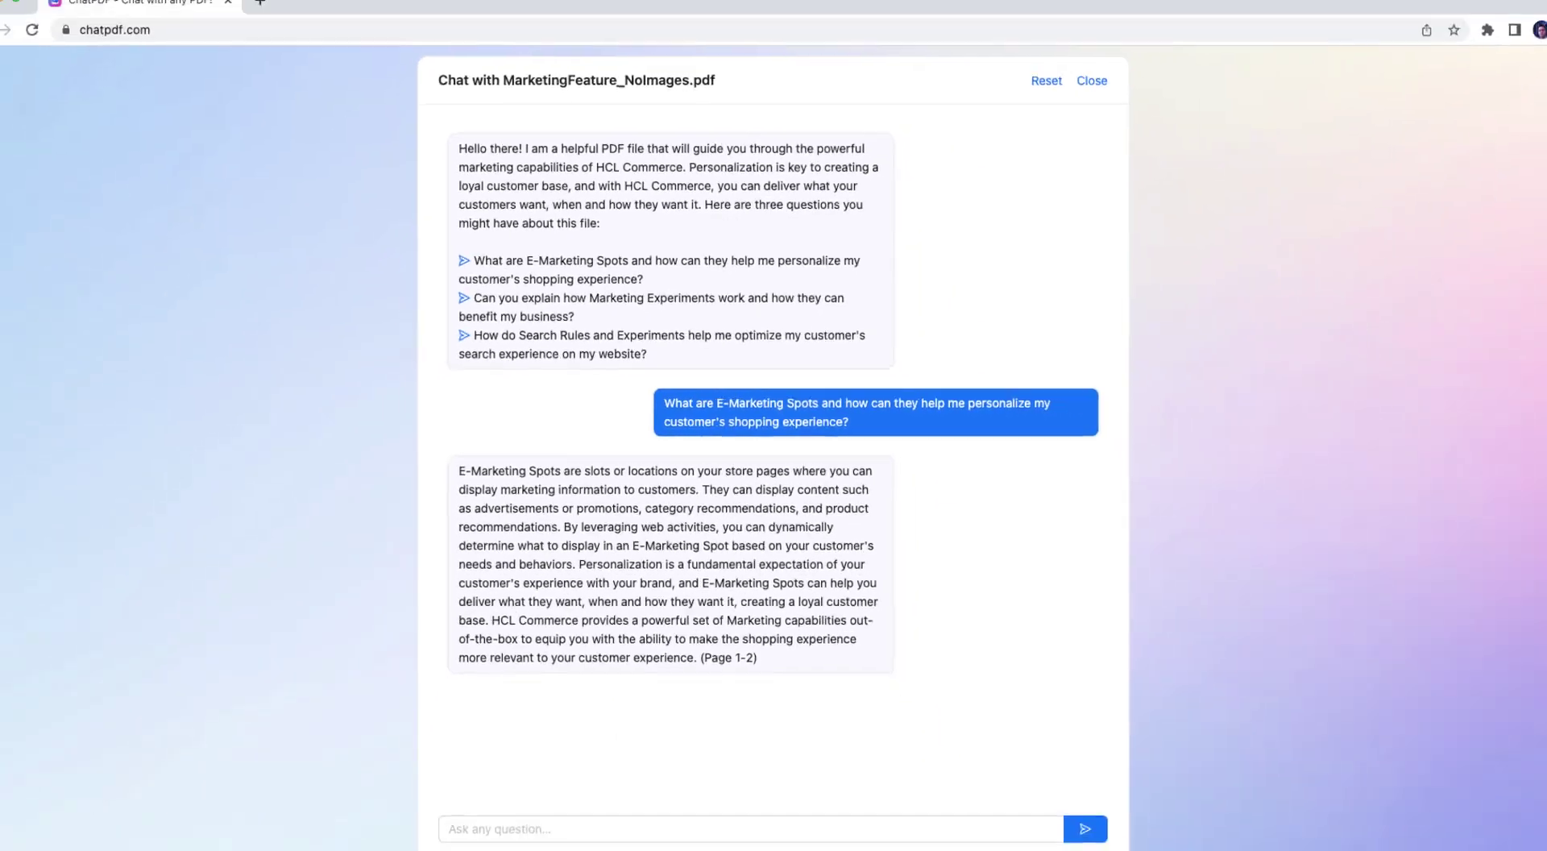
# - Ask the chat to simplify its answer: "can you reword this as though I was a 10 year old"
pyautogui.click(603, 806)
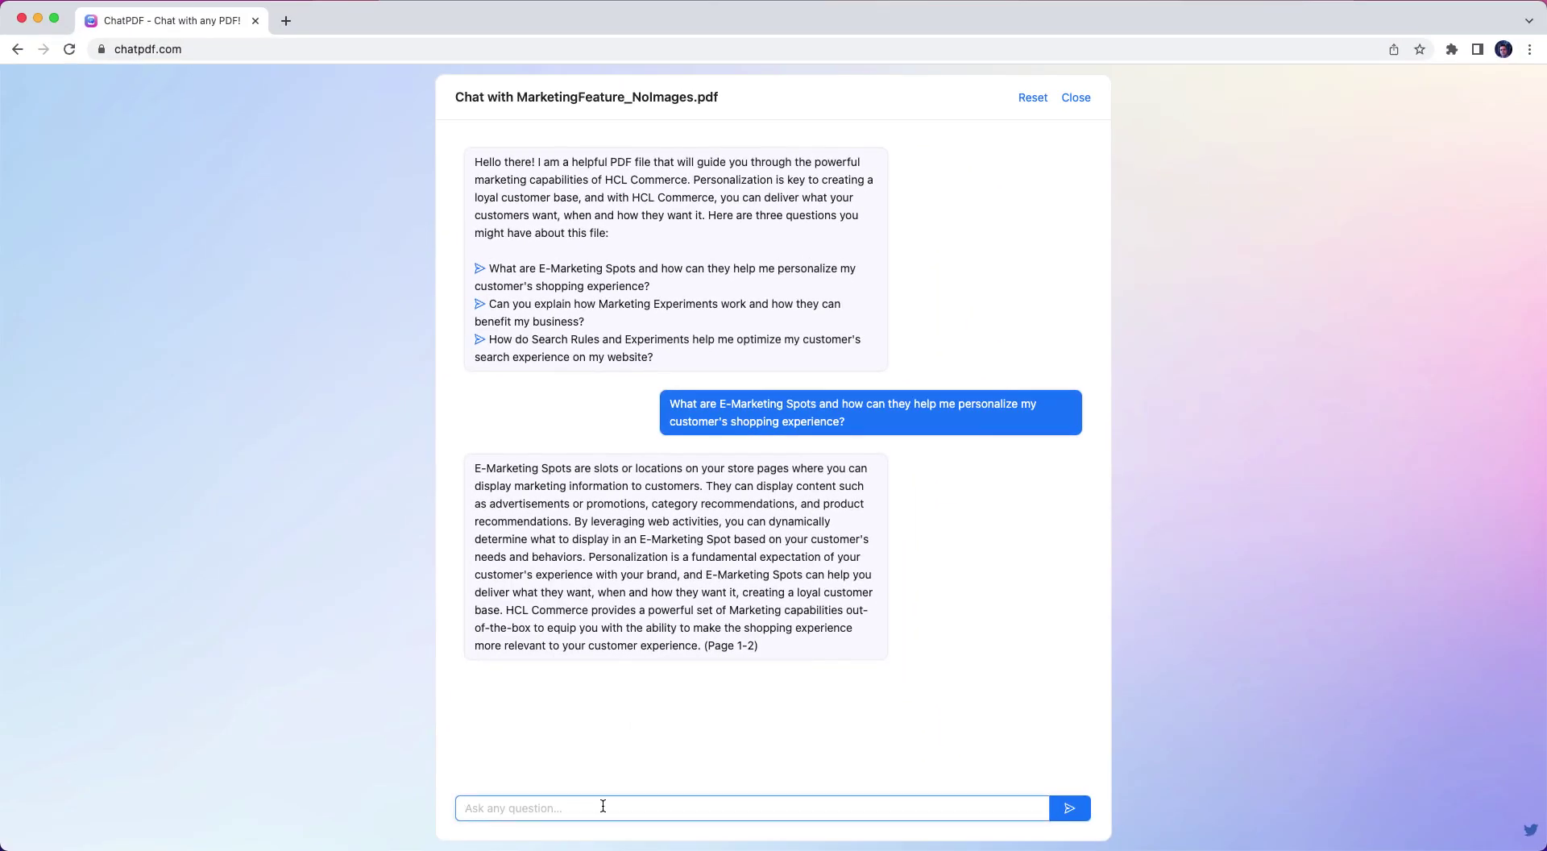
pyautogui.write('can')
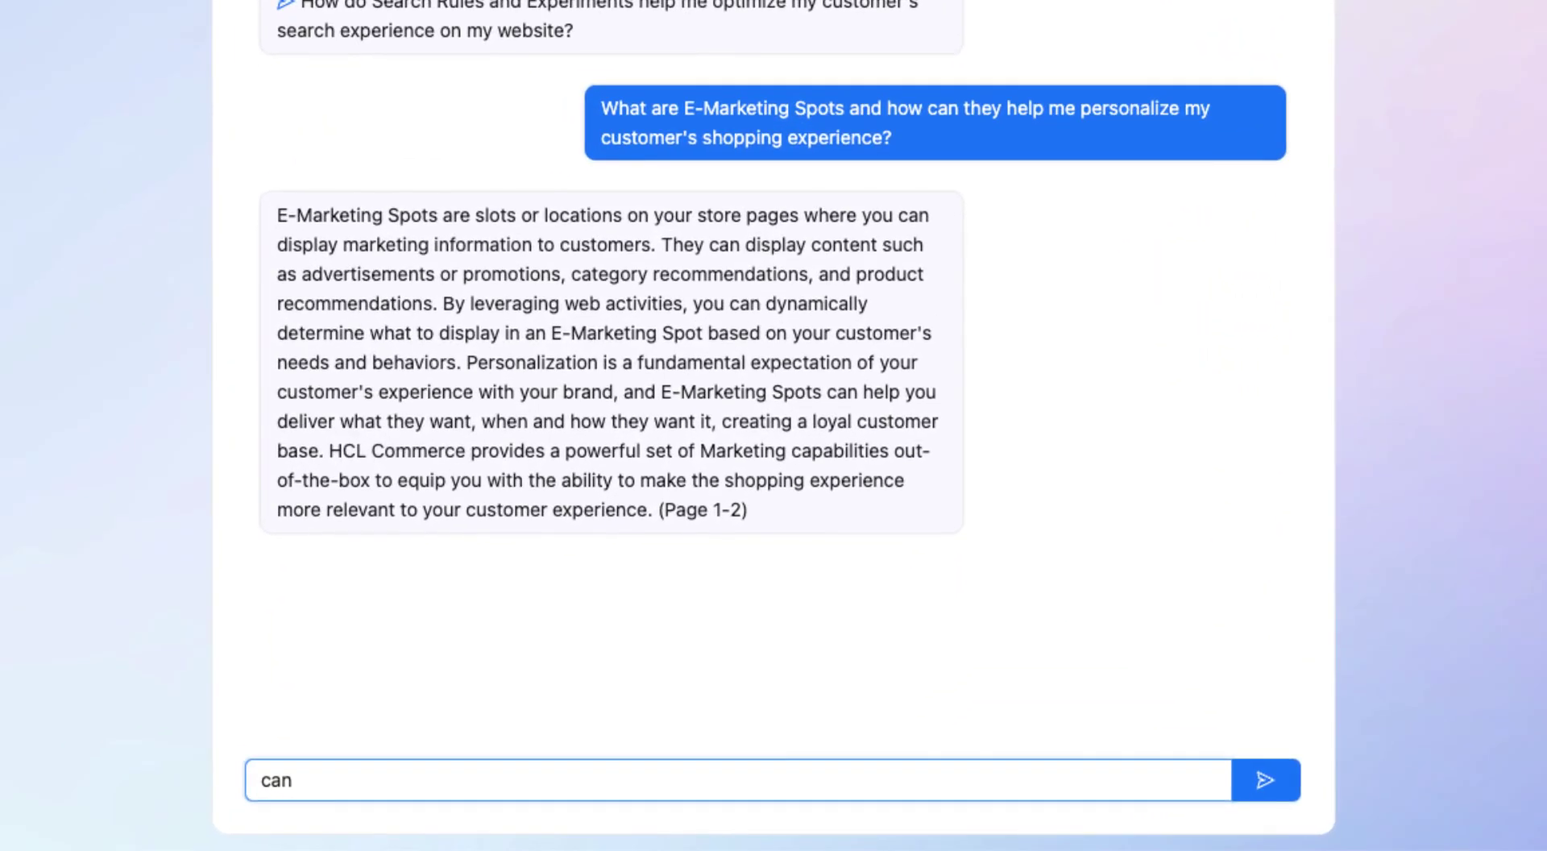
pyautogui.write(' you reword thi')
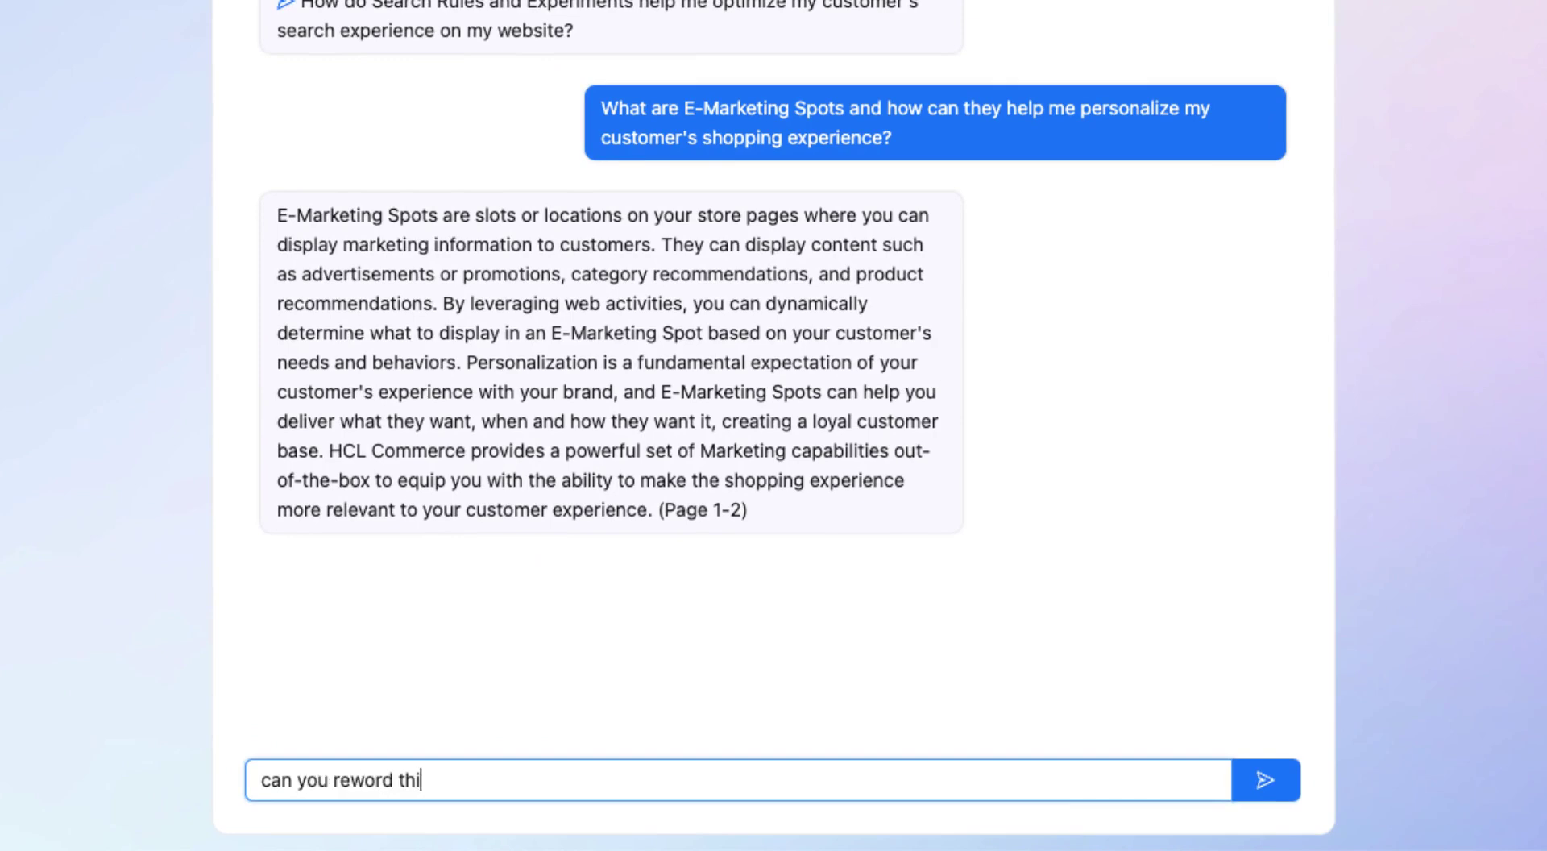
pyautogui.write('s as though I was ')
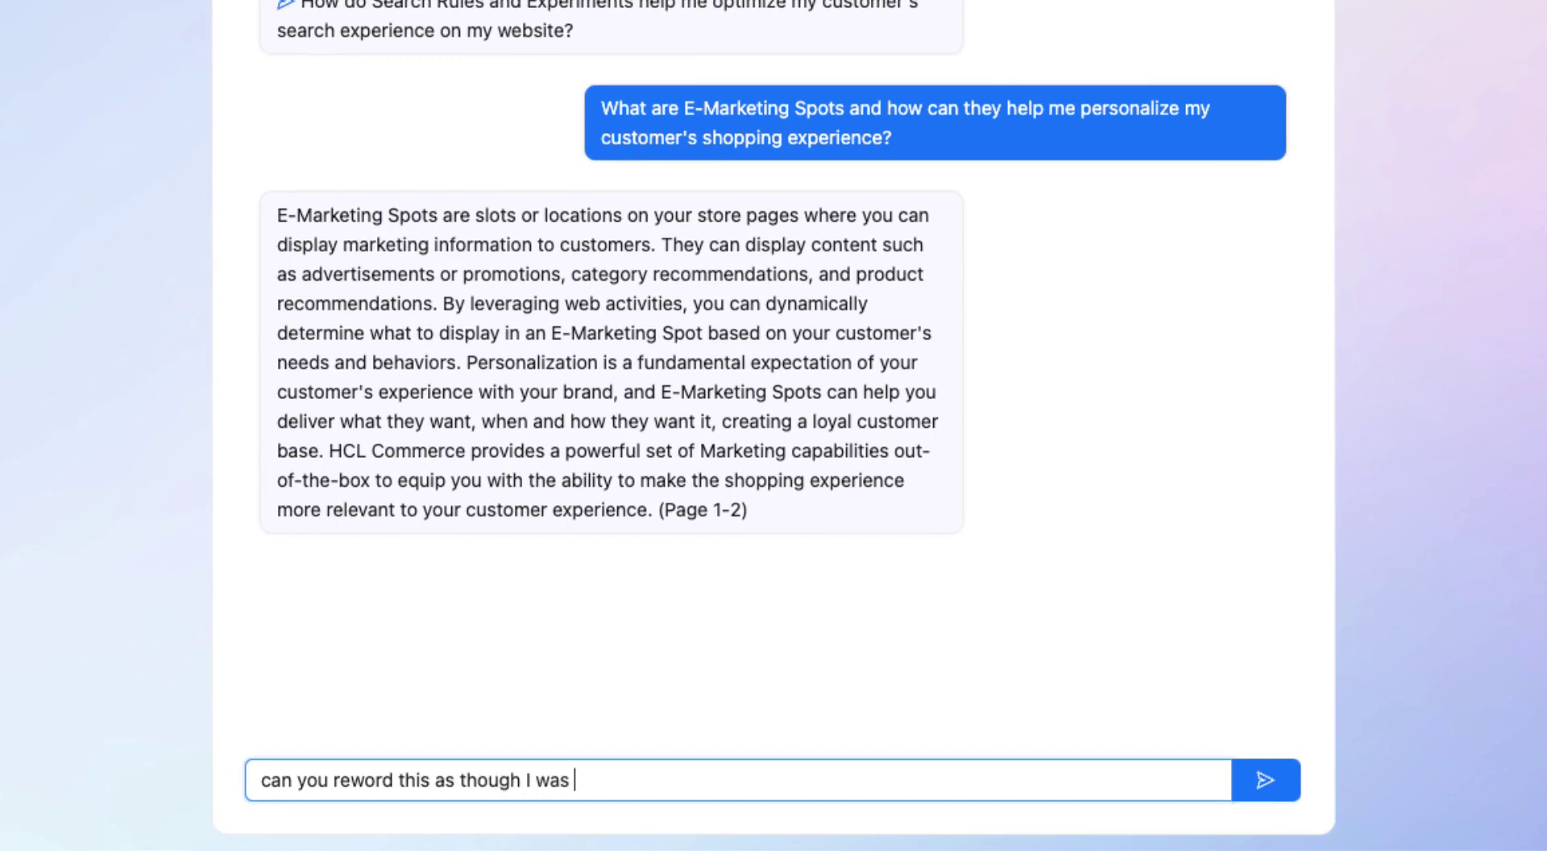
pyautogui.write('a 10 teear old')
pyautogui.press('Return')
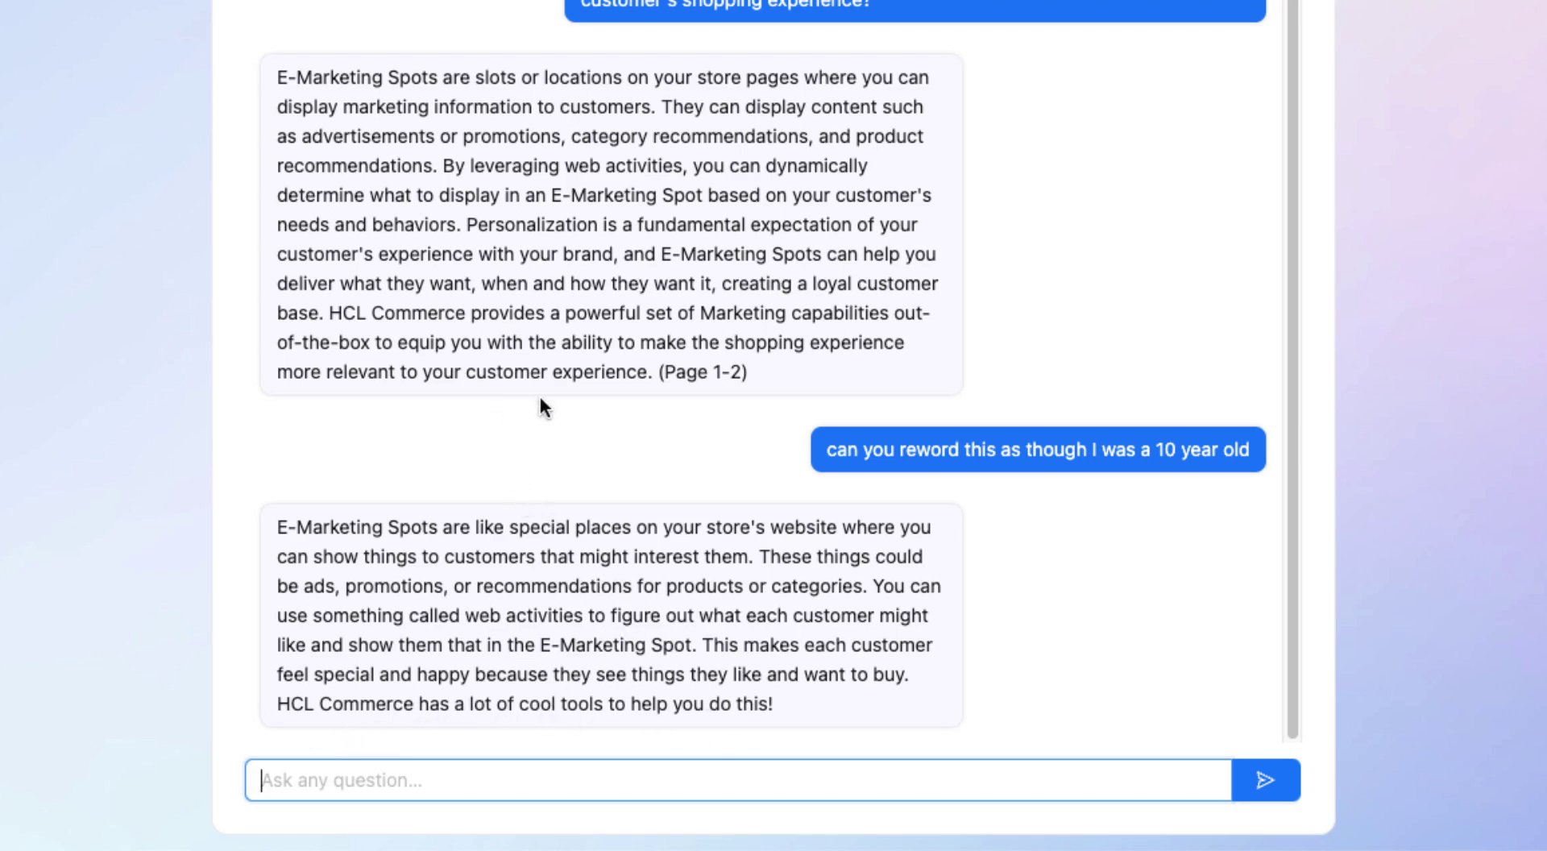
# - Ask the PDF chat "how can I target certain customers?"
pyautogui.write('how ')
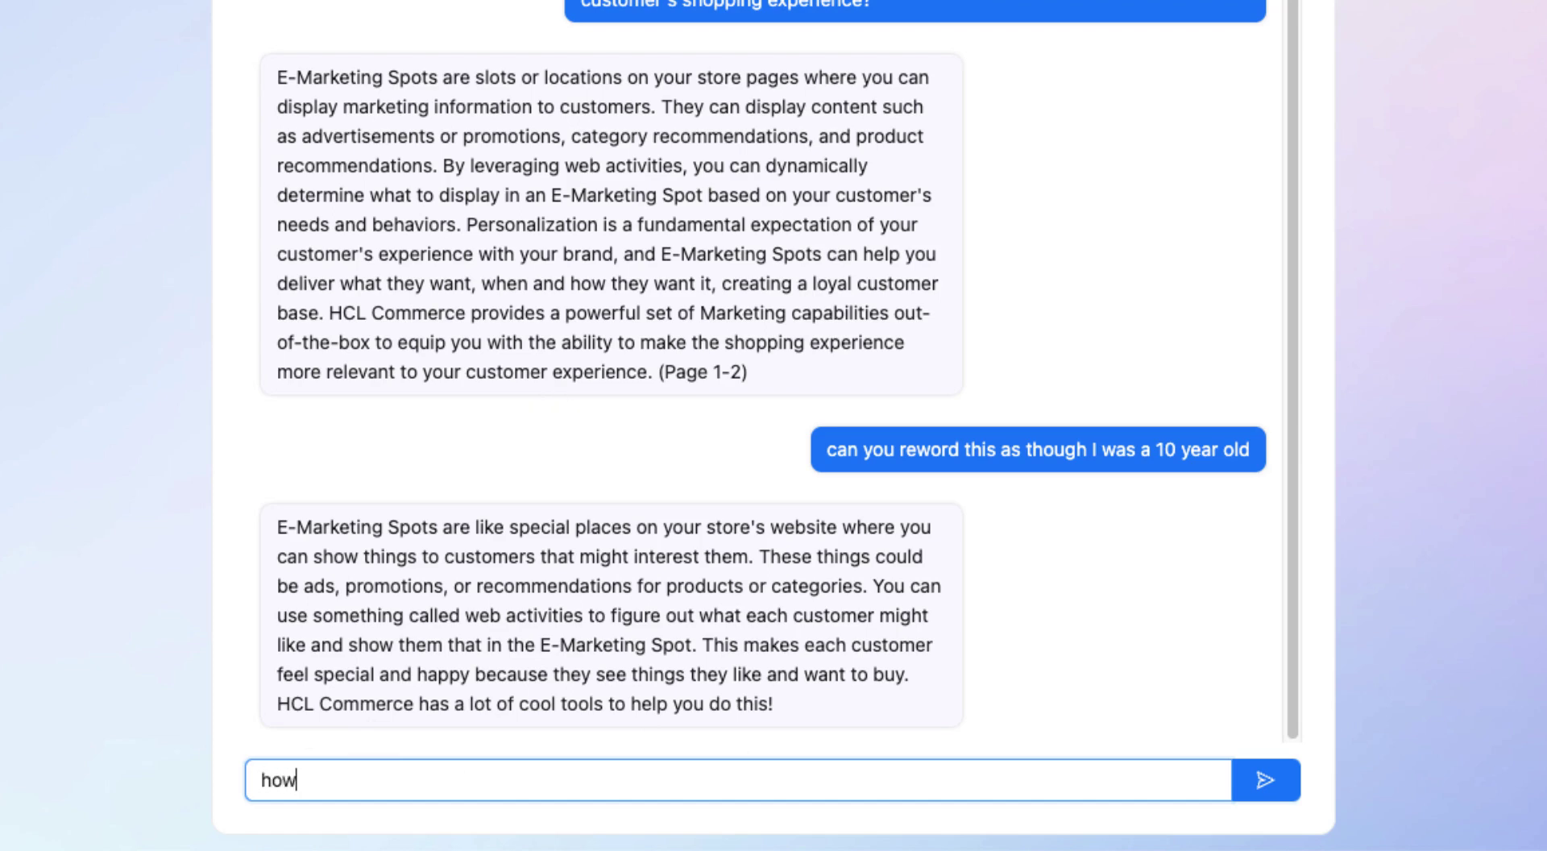
pyautogui.write('can I target c')
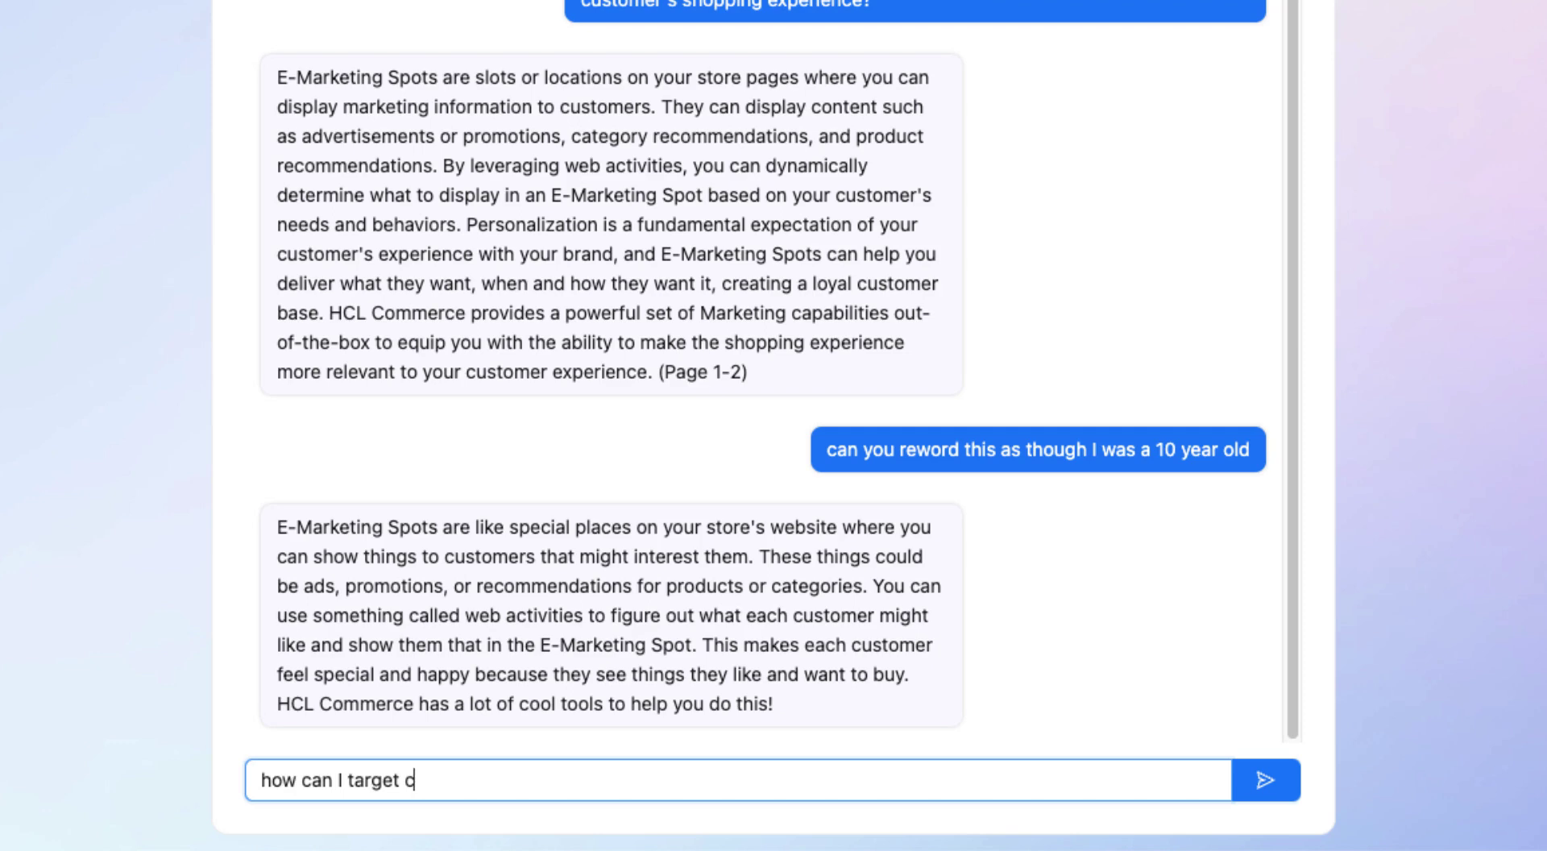
pyautogui.write('ertain customers')
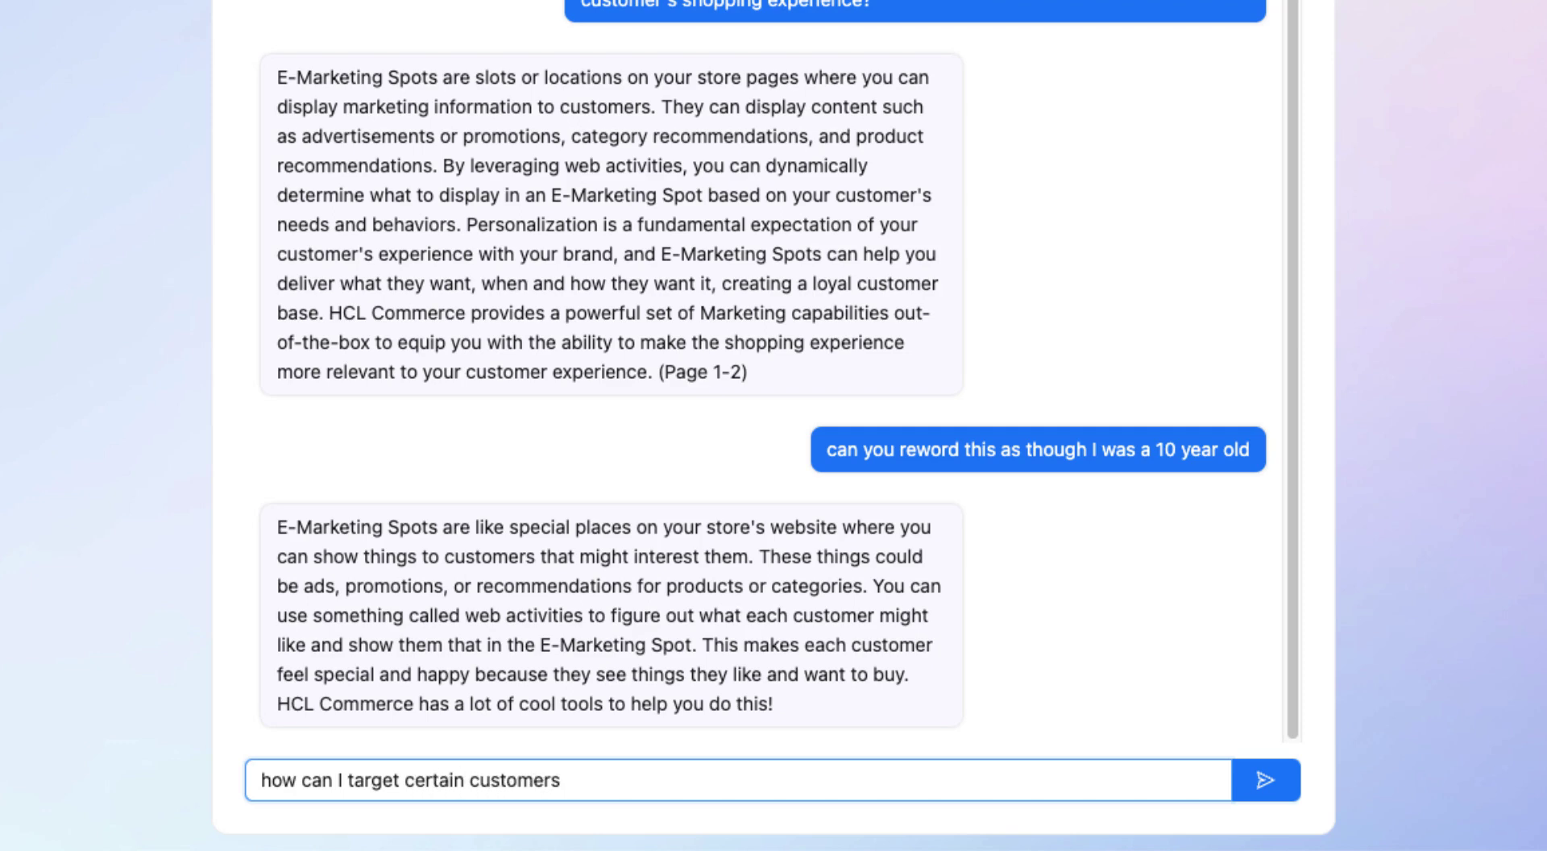
pyautogui.write('?')
pyautogui.press('Return')
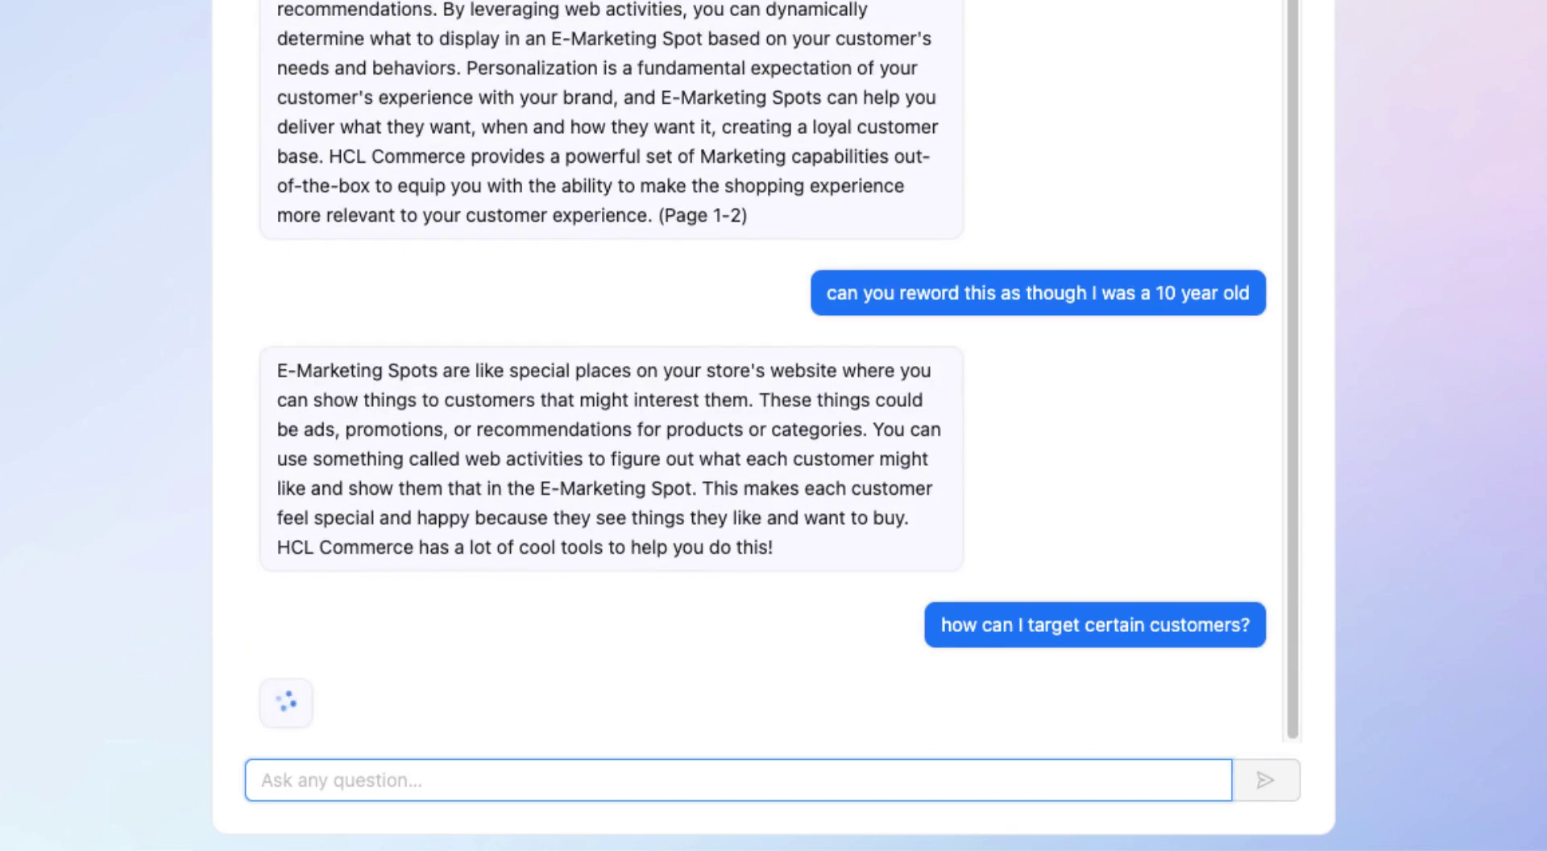
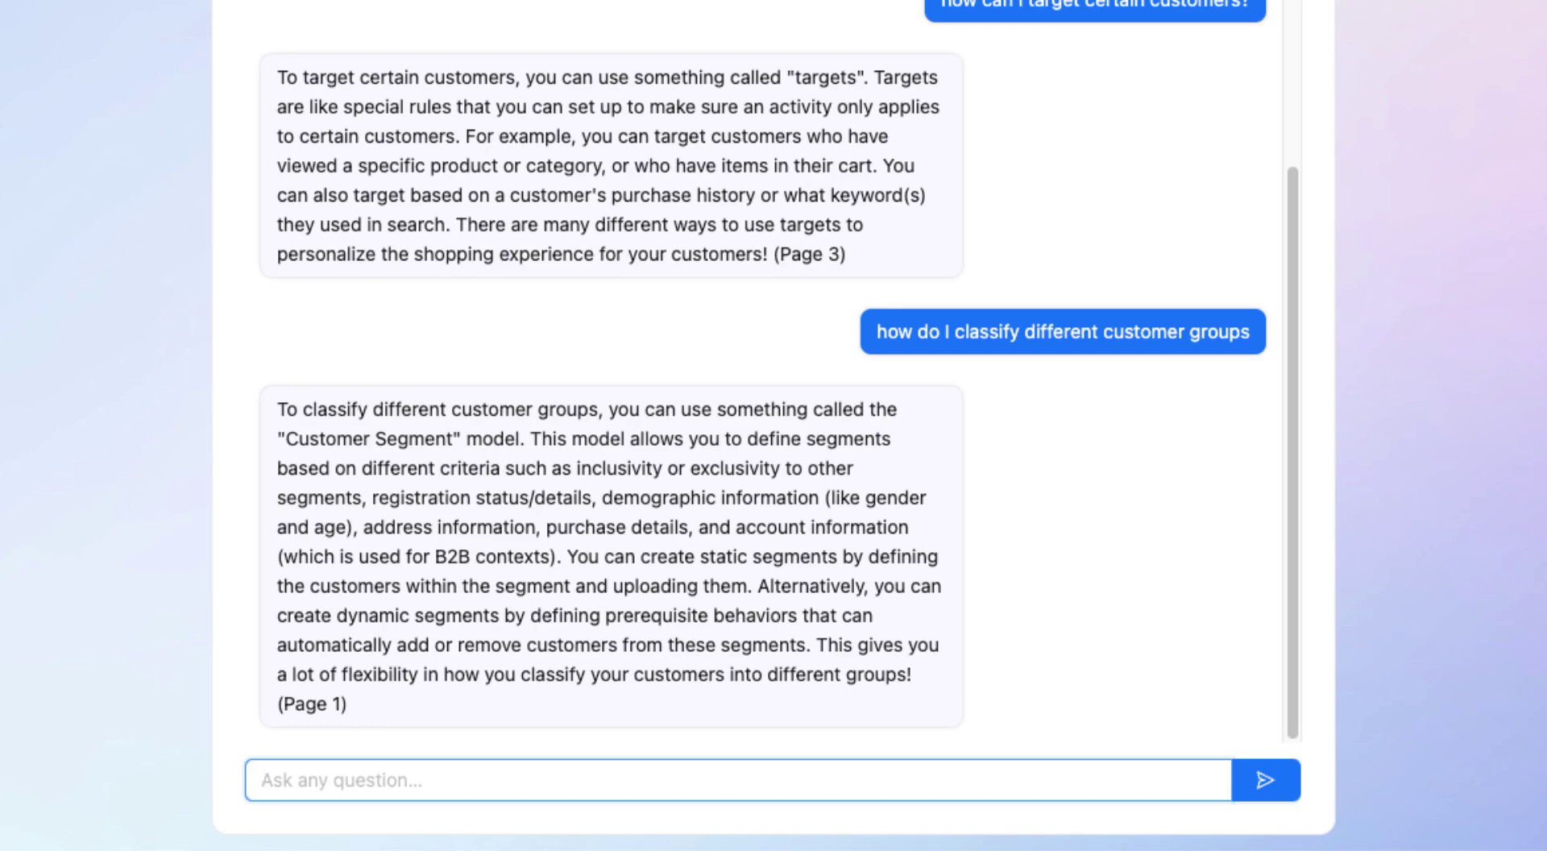
# - Ask the PDF chat "what types of content can I display?"
pyautogui.click(721, 796)
pyautogui.write('what type s of content can I display?')
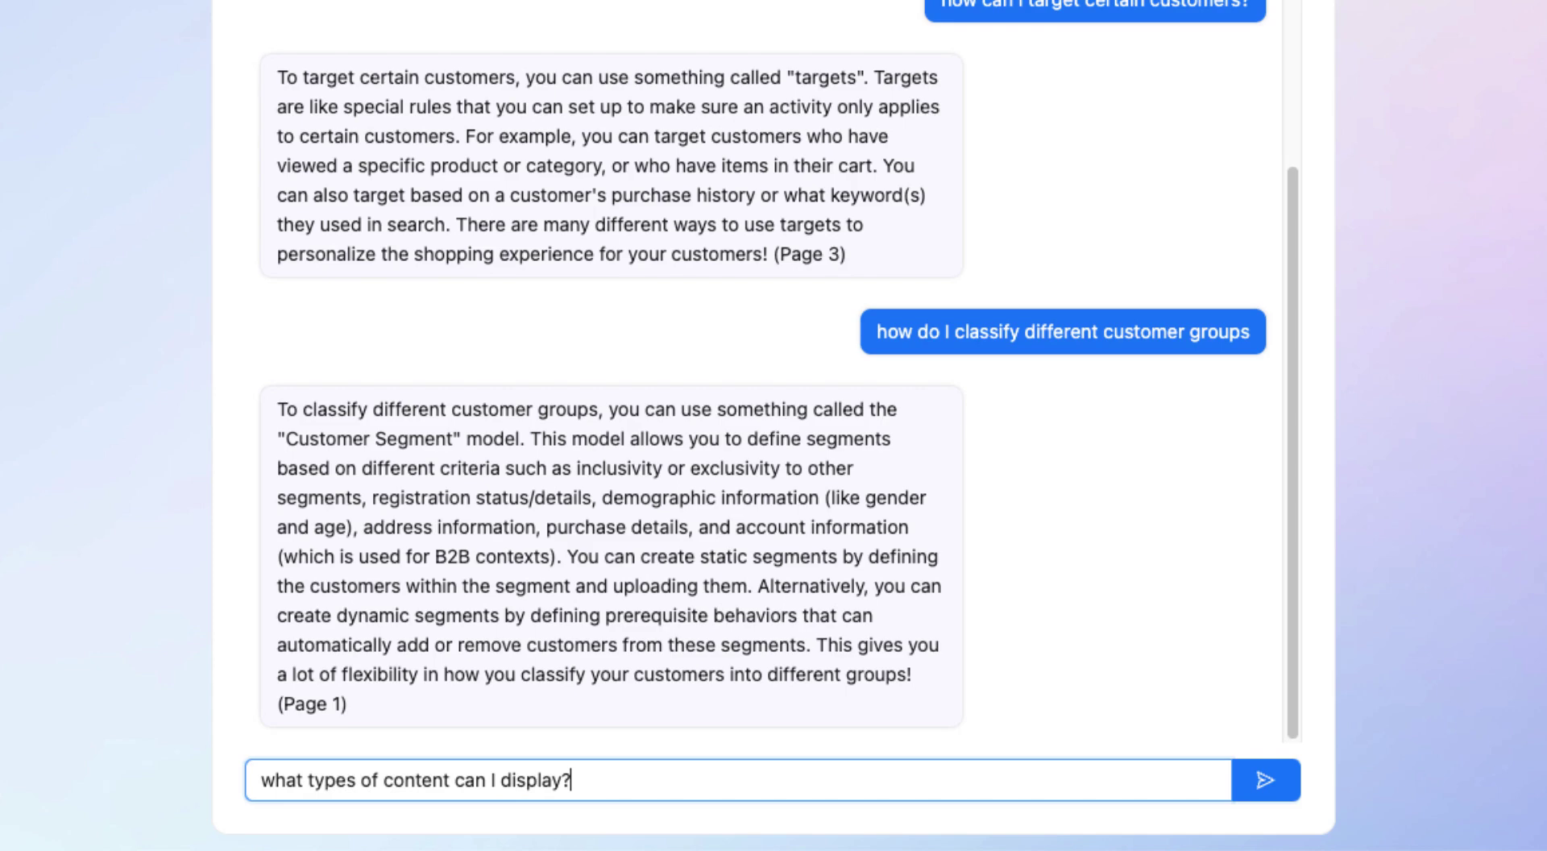
pyautogui.press('Return')
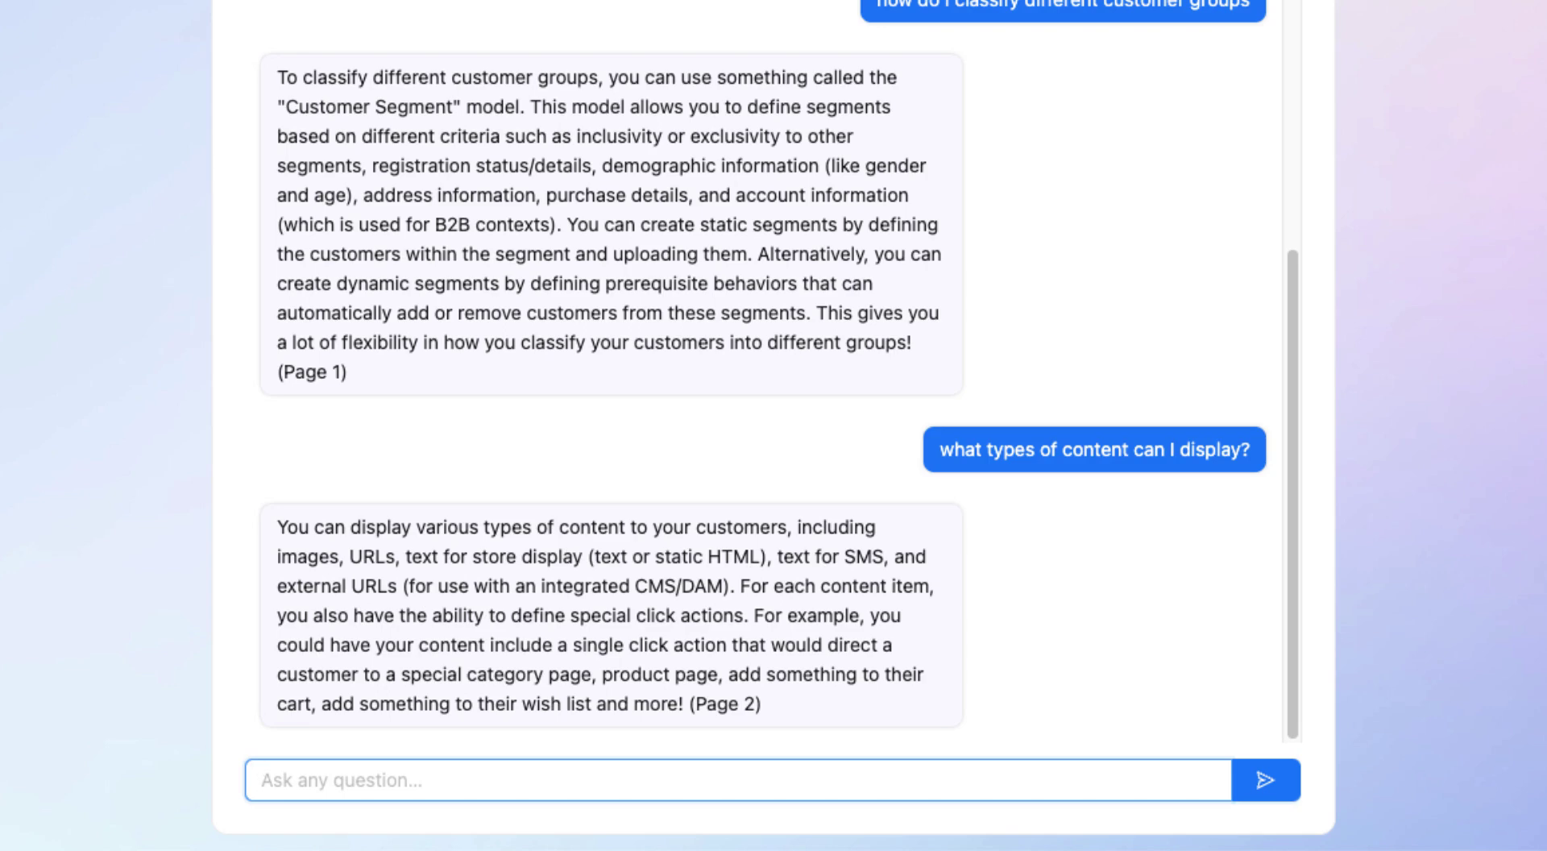
# - Ask the PDF chat "do you provide any feature to have a conversation with a customer?"
pyautogui.write('do you pro')
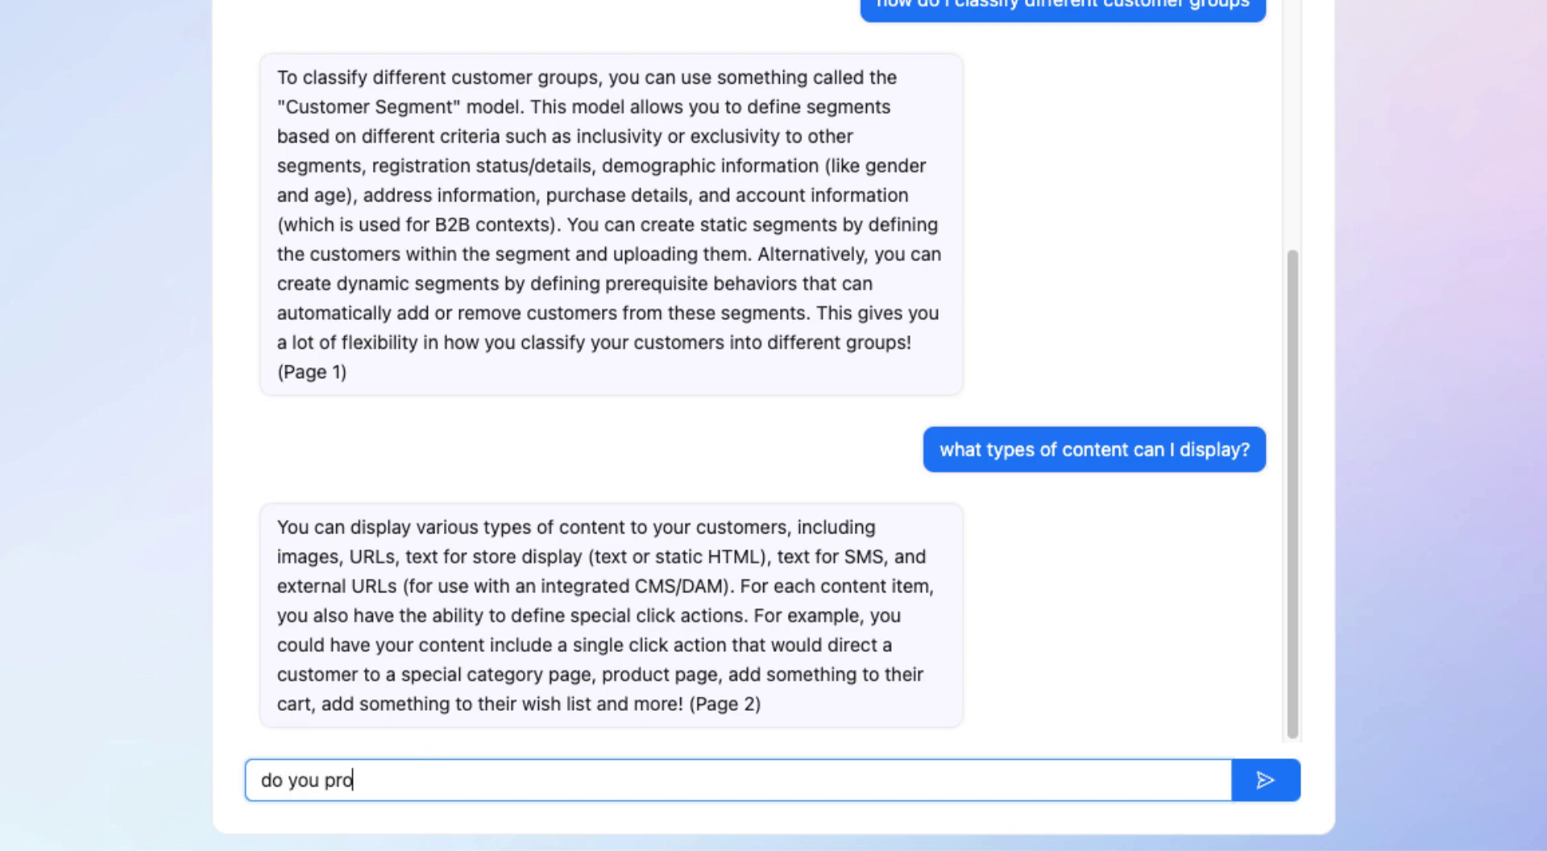
pyautogui.write('vide any feature')
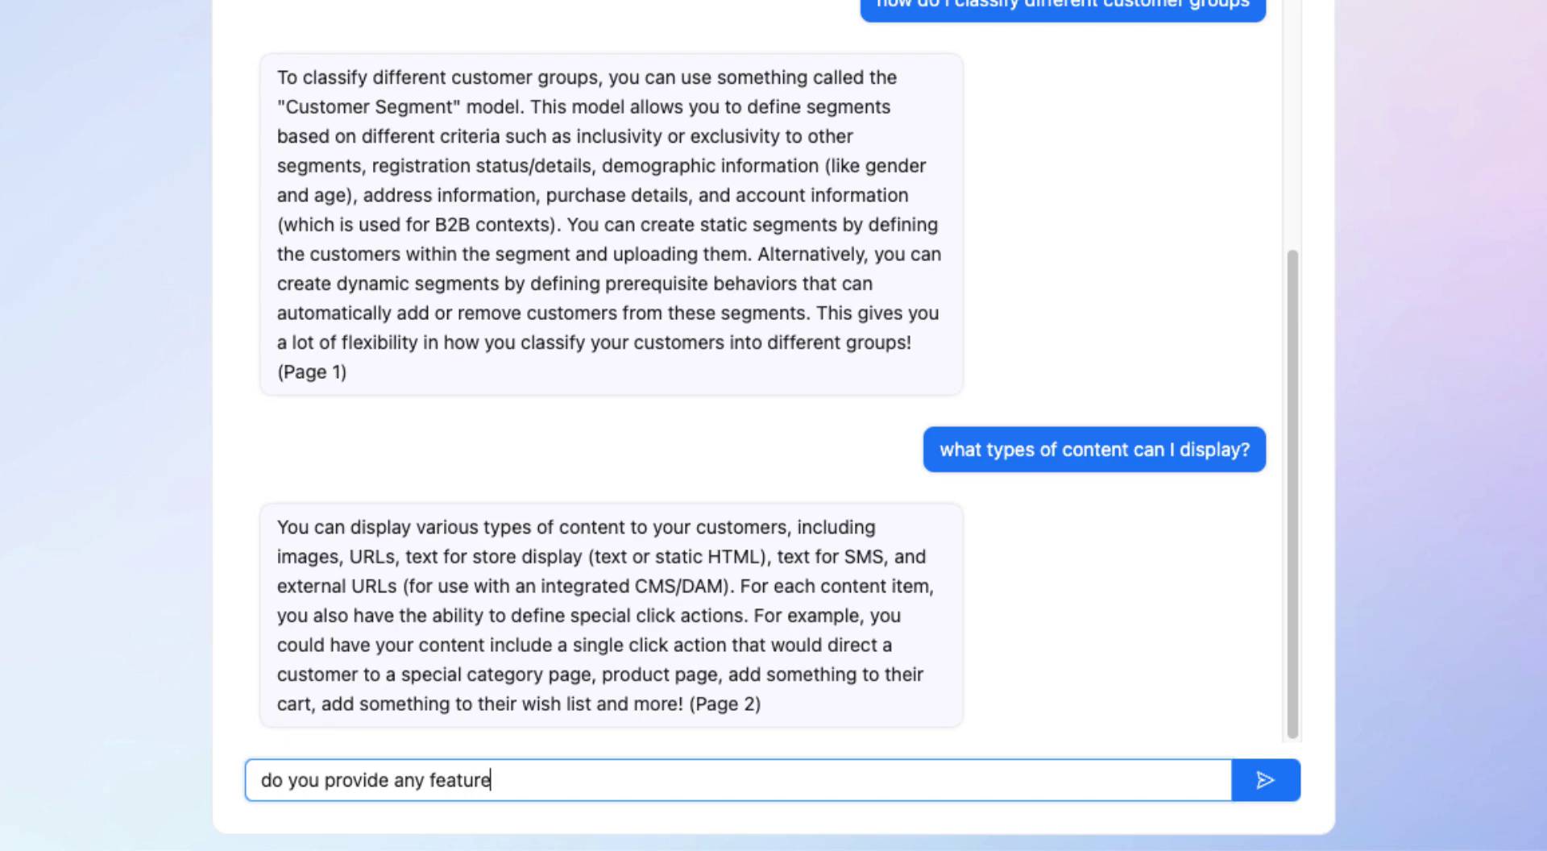
pyautogui.write(' to have a conve')
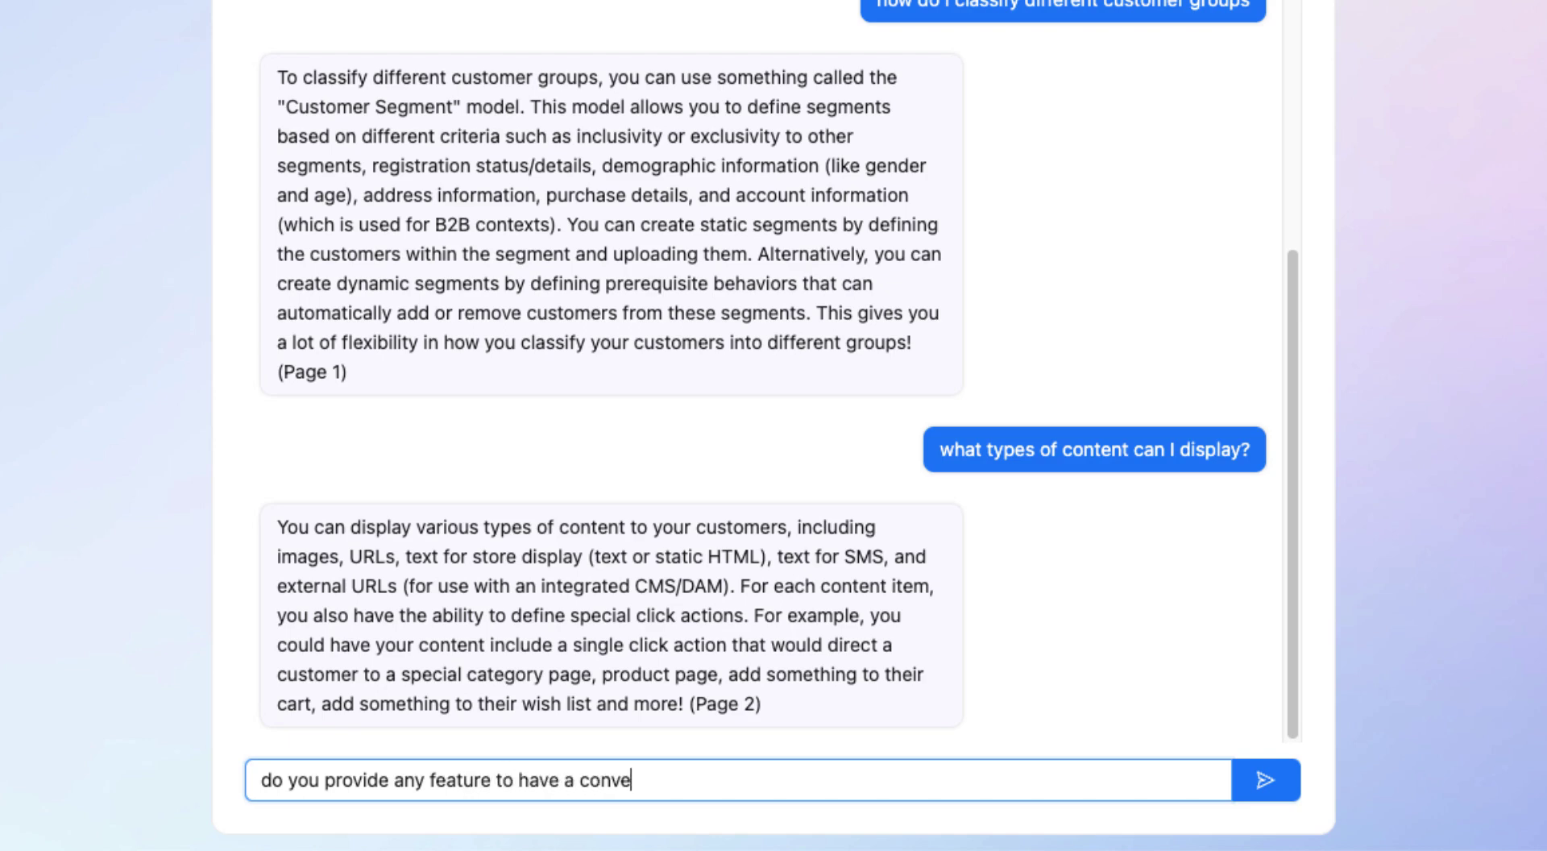
pyautogui.write('rsation with a customer?')
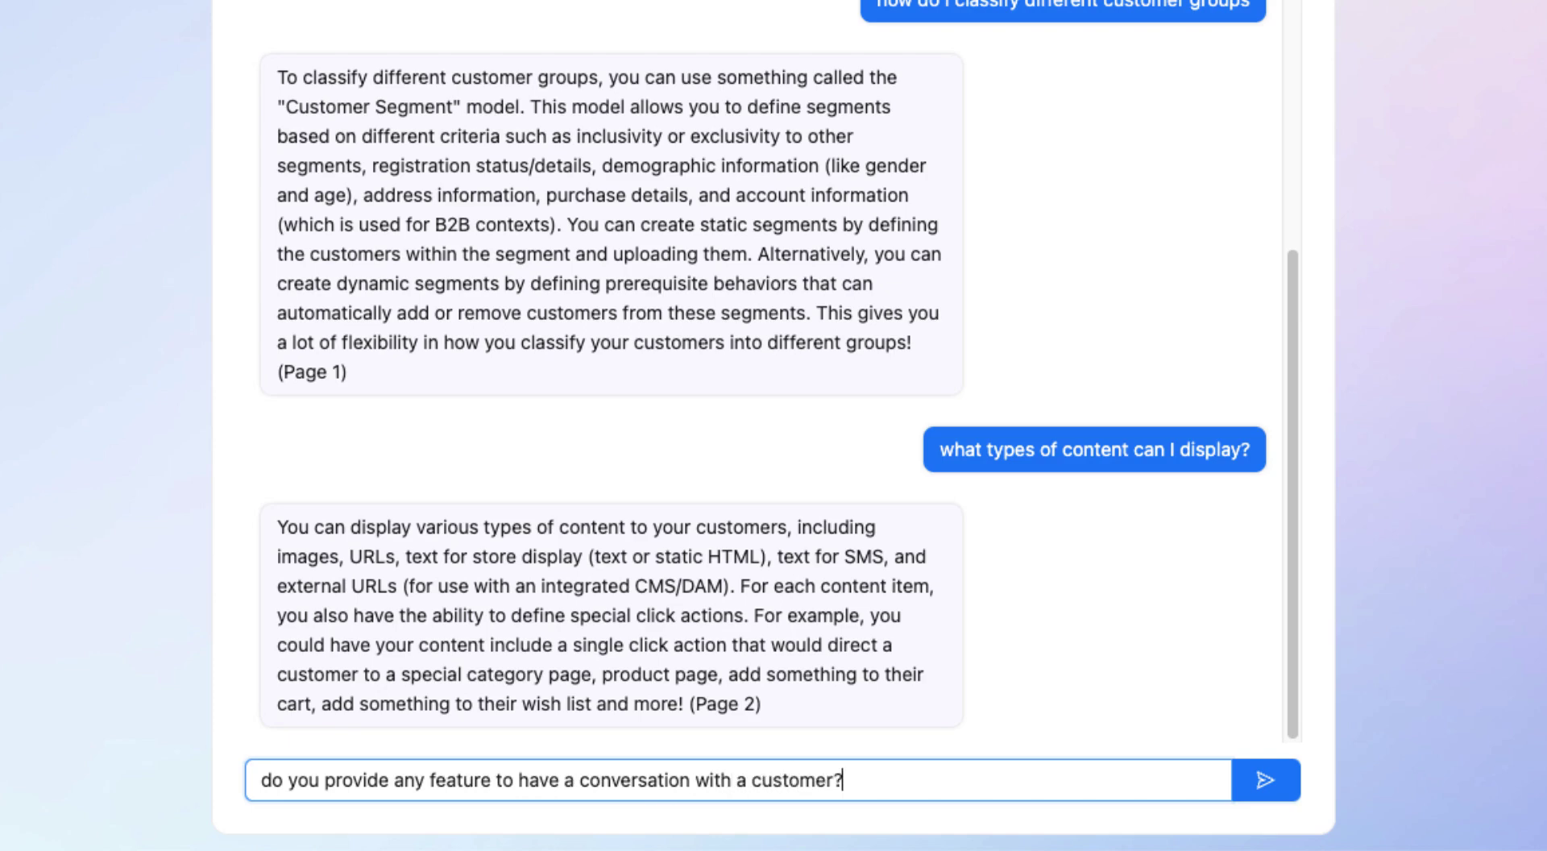
pyautogui.press('Return')
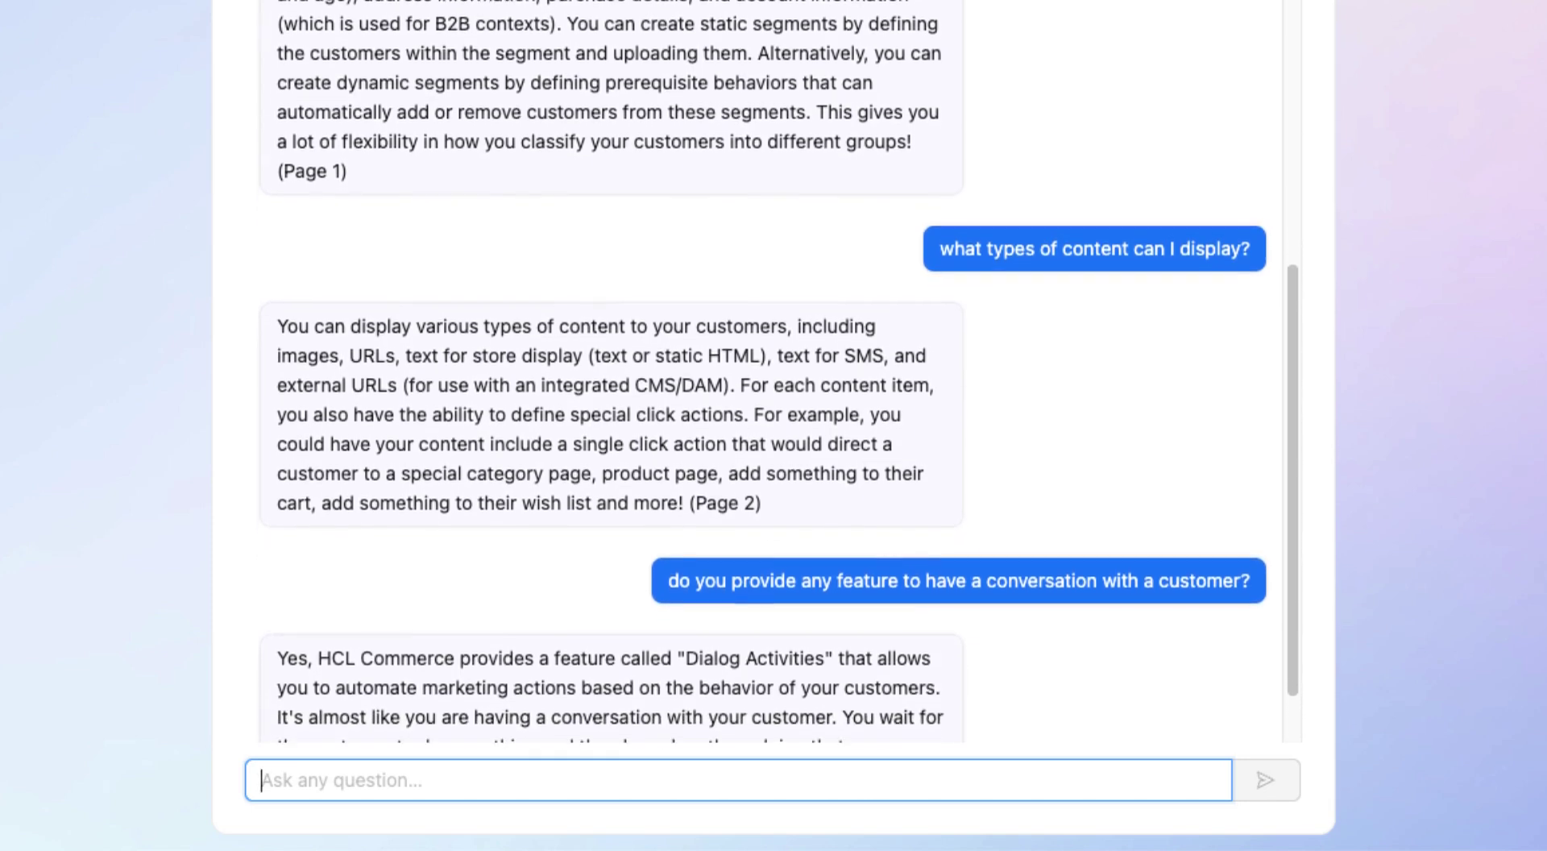
# - Ask the PDF chat "how can I test out different strategies on my site?"
pyautogui.write('how can I test ')
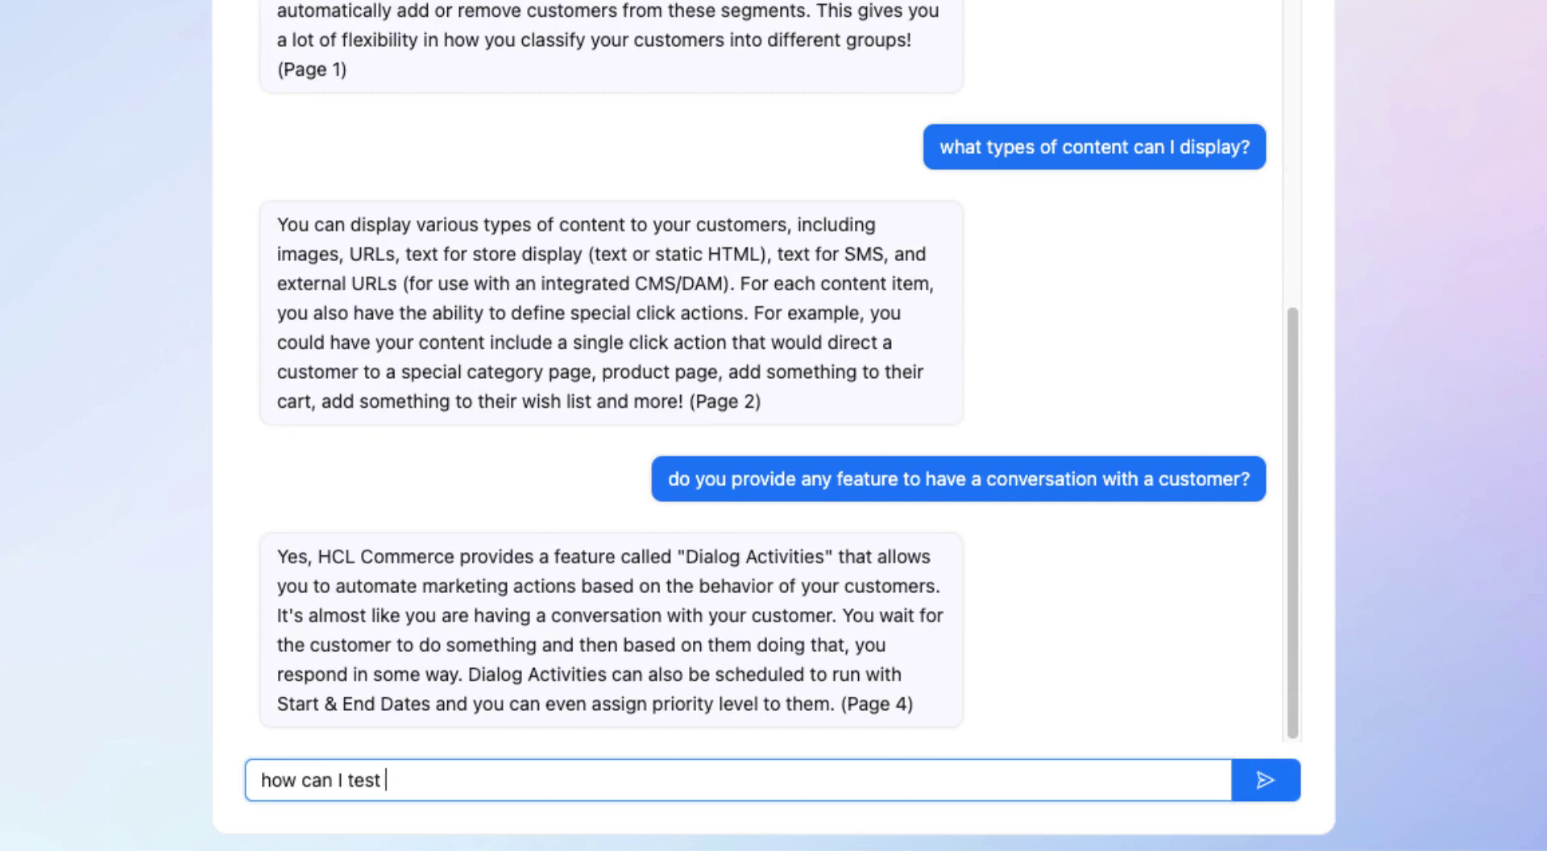
pyautogui.write('out different ')
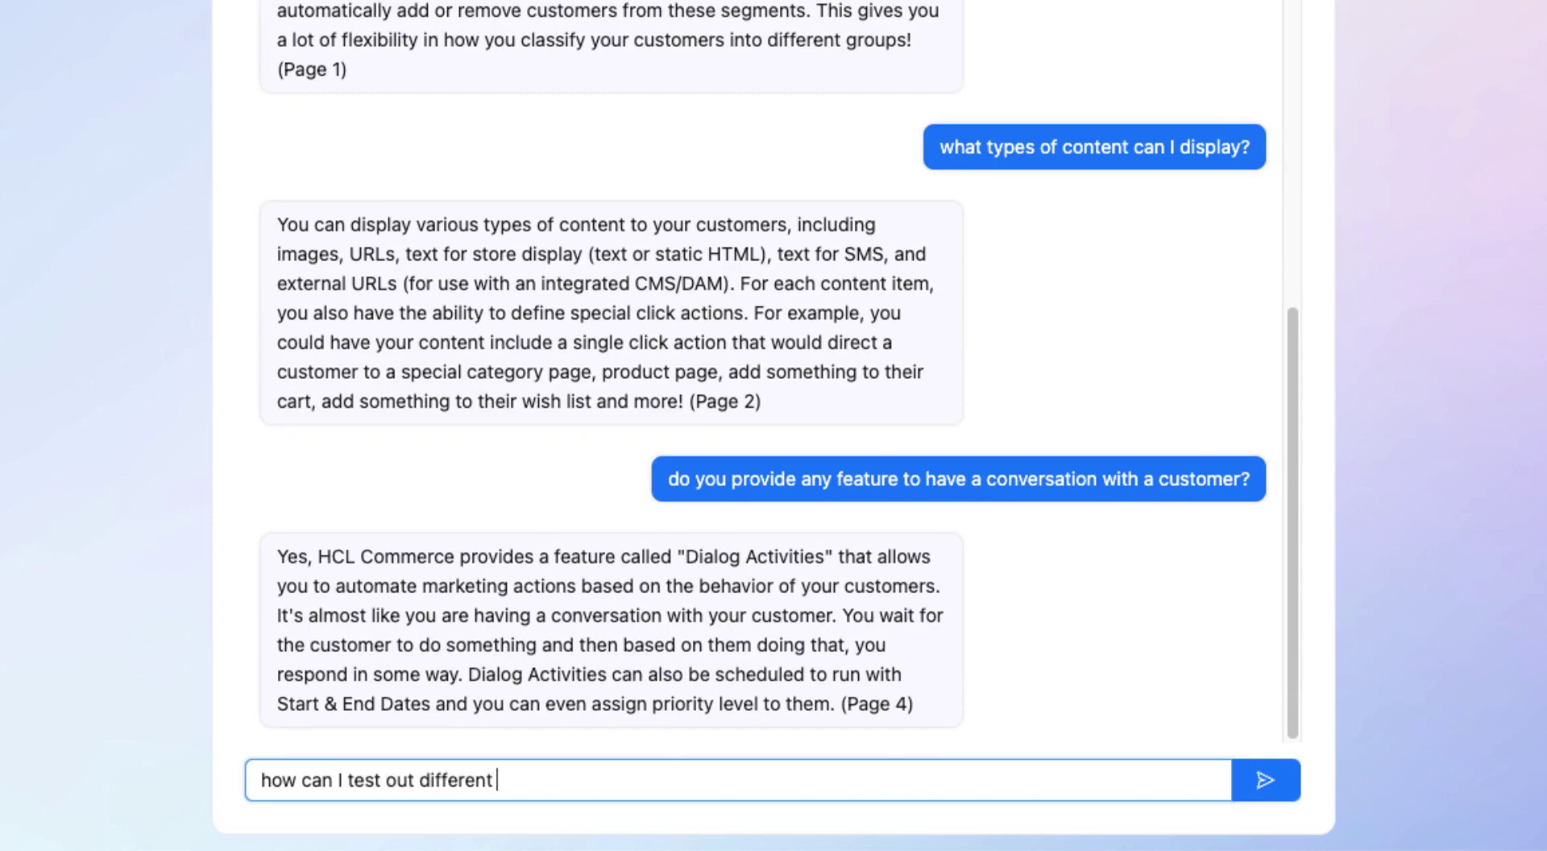
pyautogui.write('strategies on my site?')
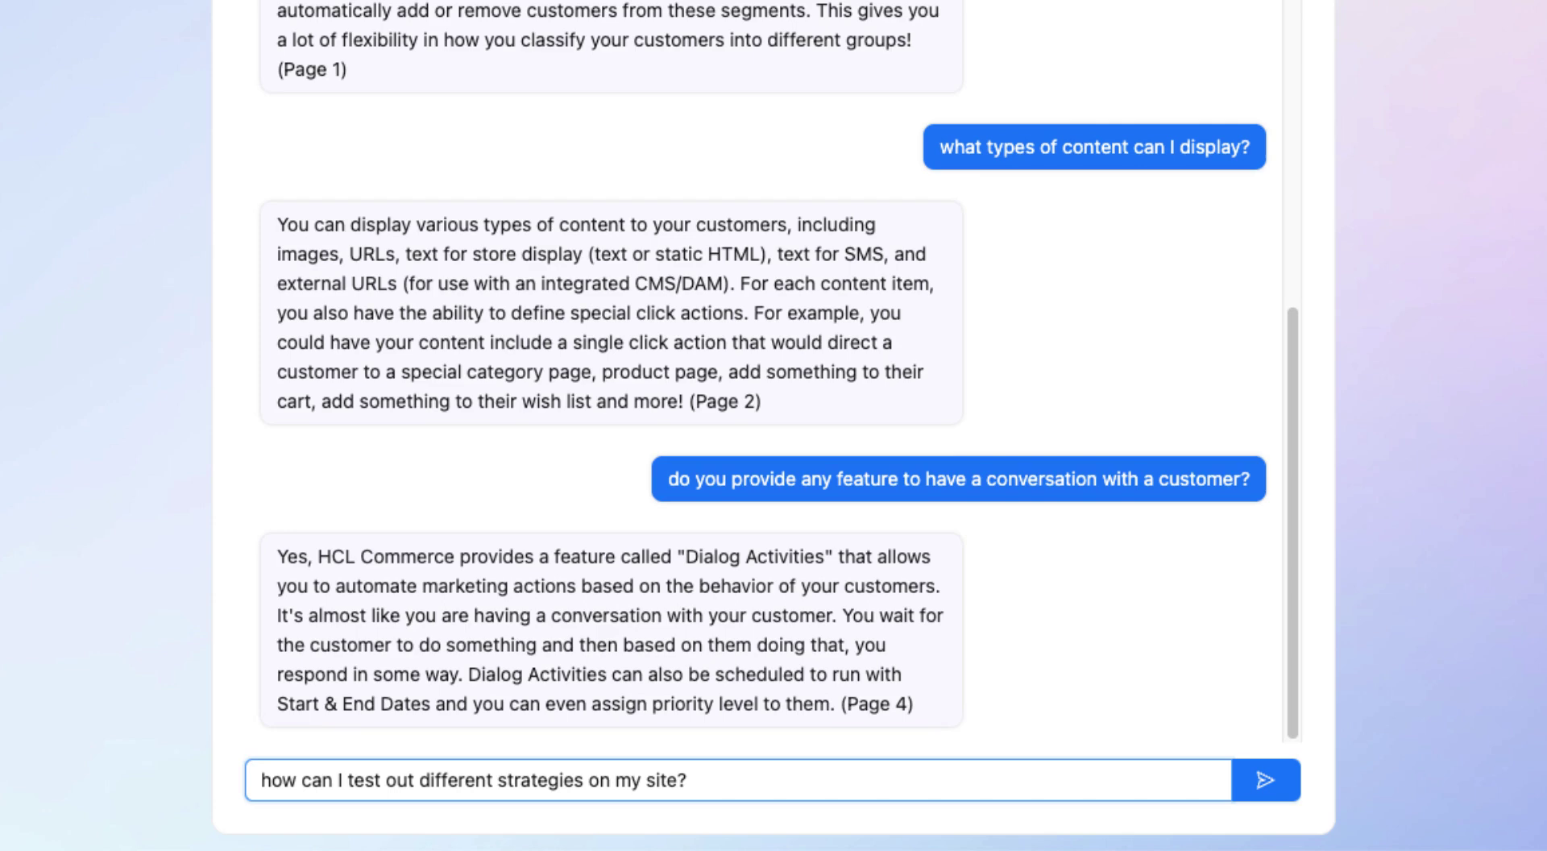
pyautogui.press('Return')
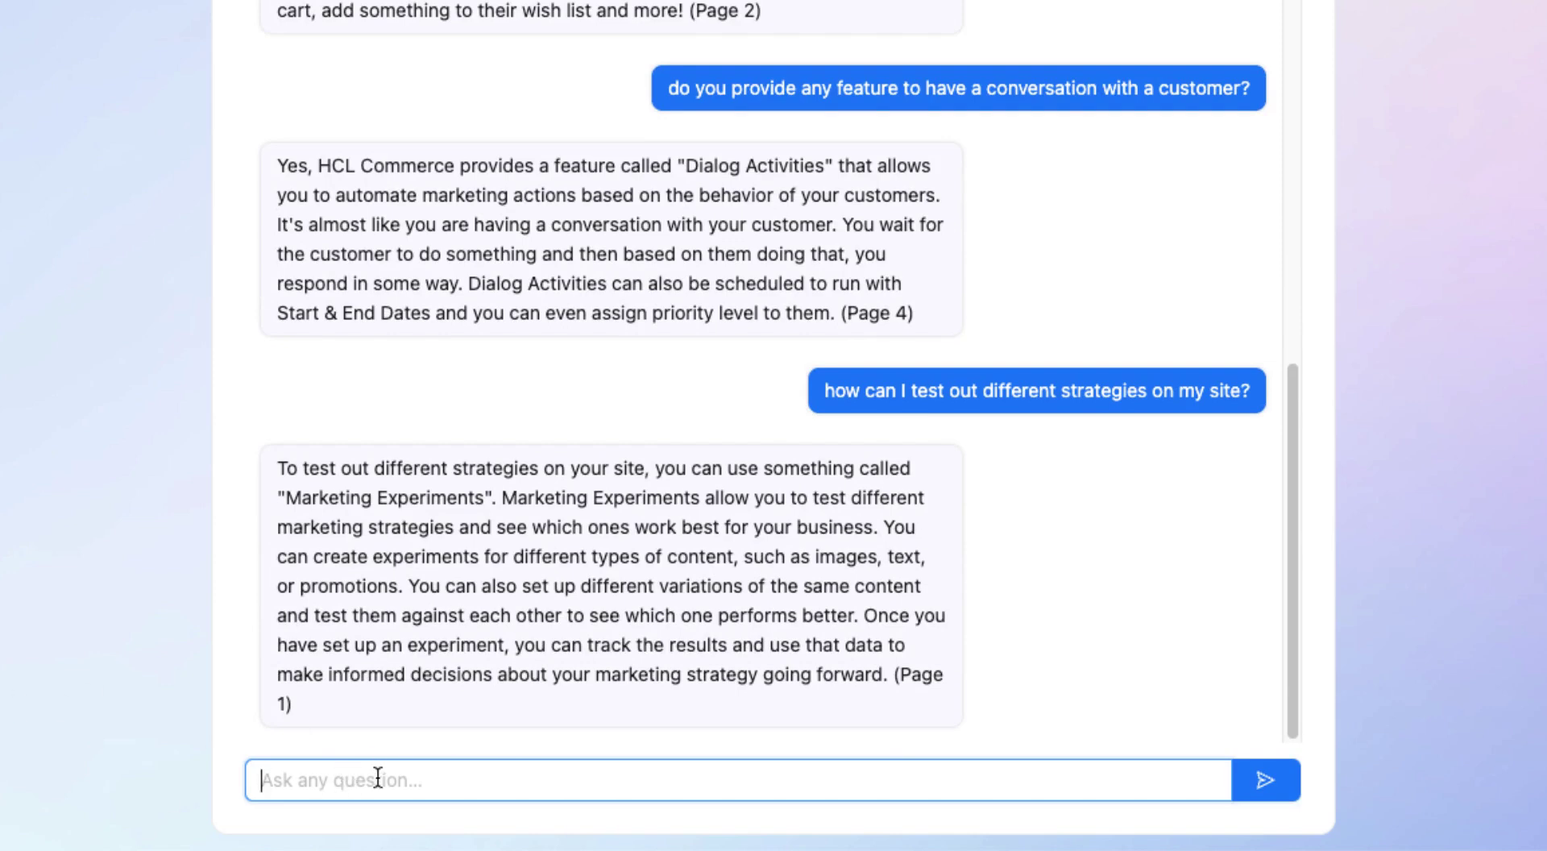
# - Ask the PDF chat "is it possible to control the search results on my site?"
pyautogui.write('is it possib')
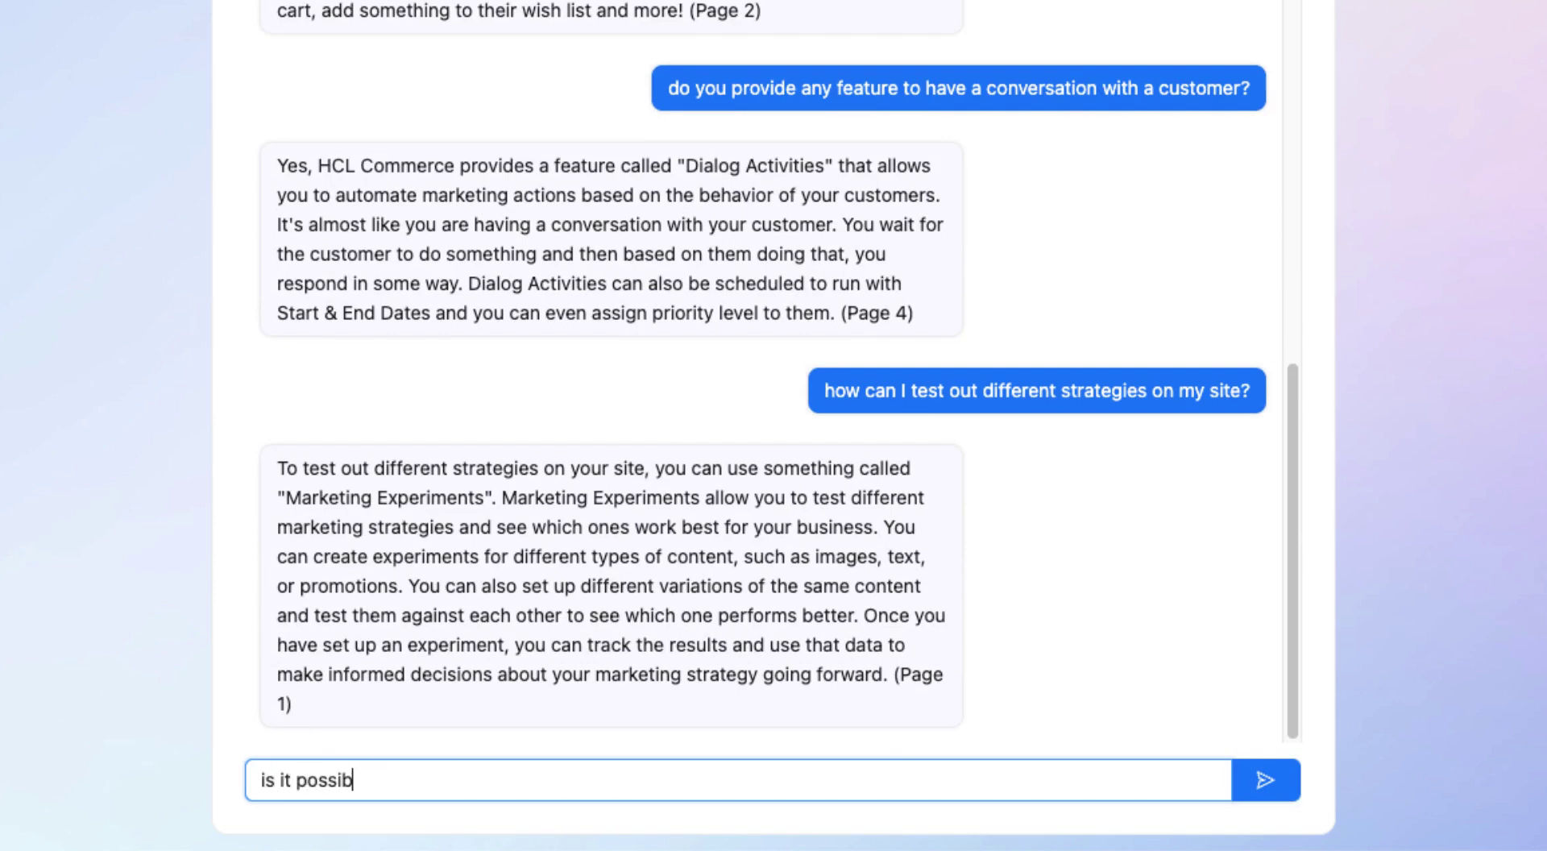
pyautogui.write('le to contorl')
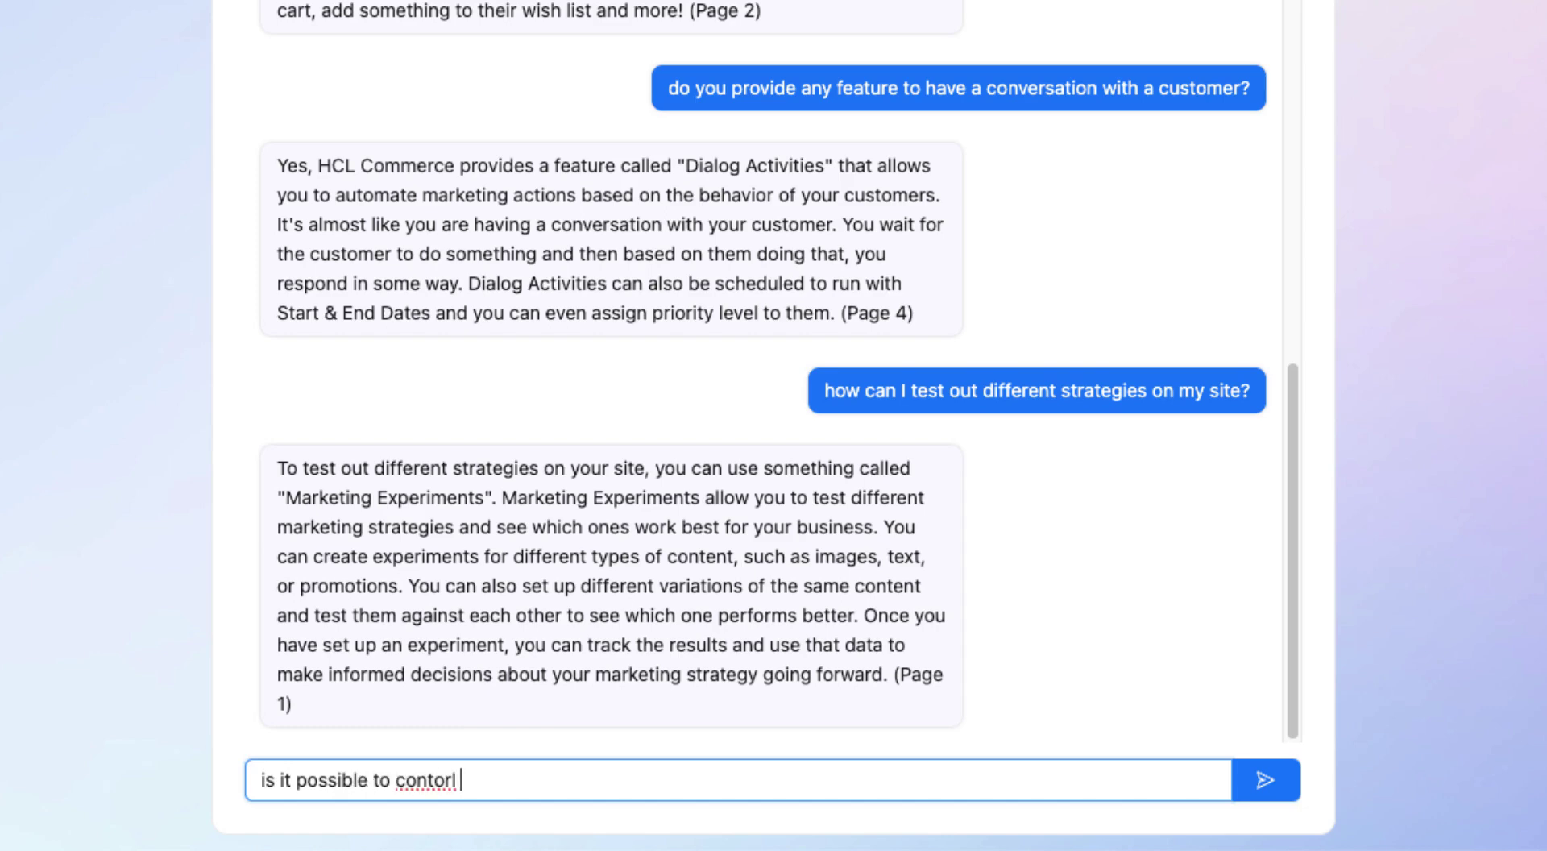
pyautogui.press('BackSpace')
pyautogui.press('BackSpace')
pyautogui.press('BackSpace')
pyautogui.press('BackSpace')
pyautogui.write('rol the search result')
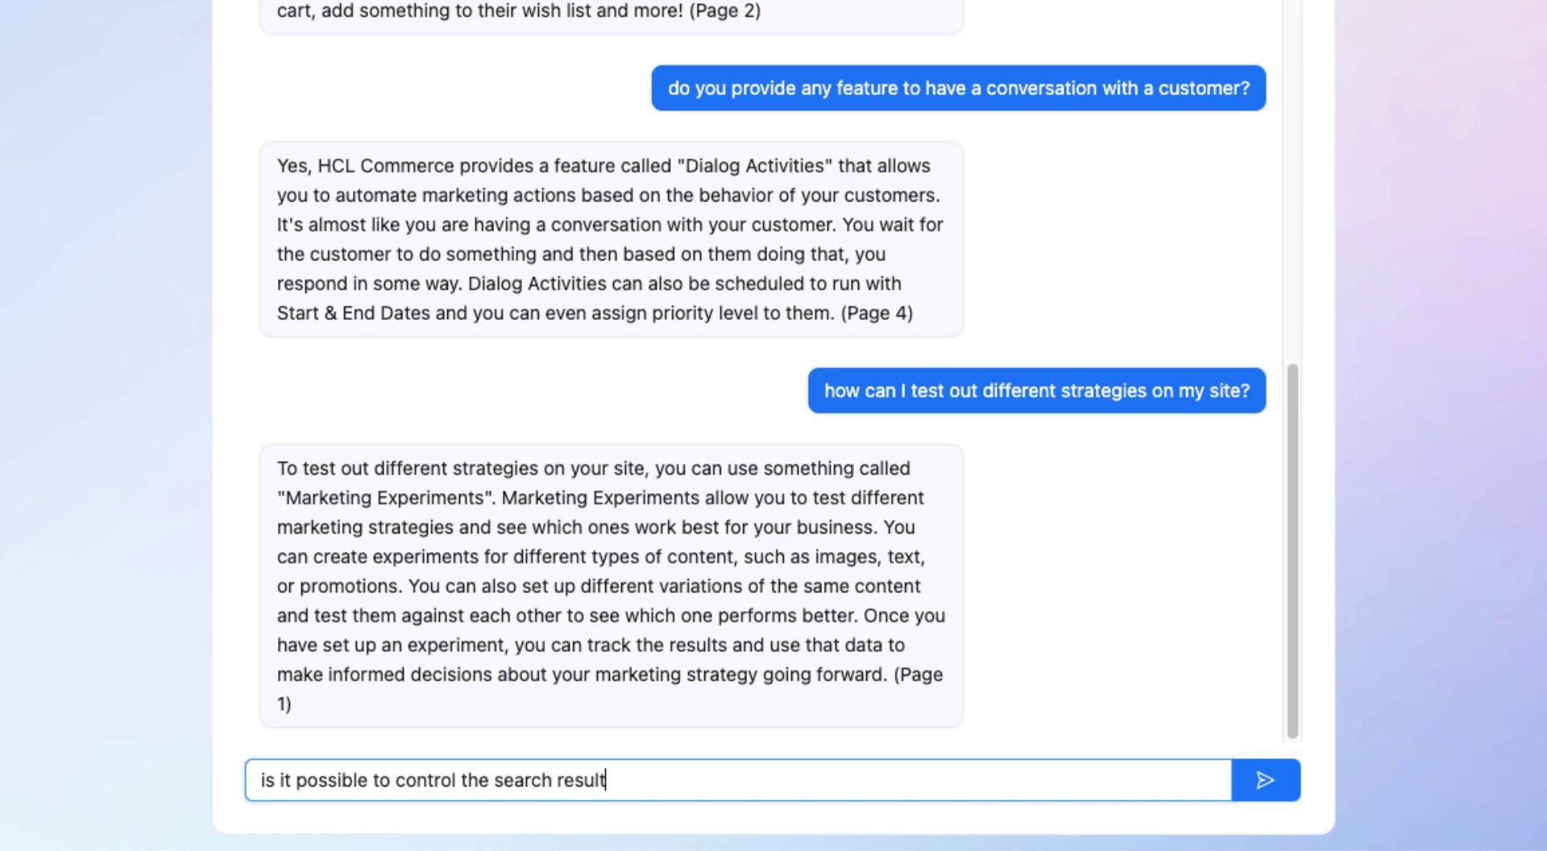
pyautogui.write('s on my site?')
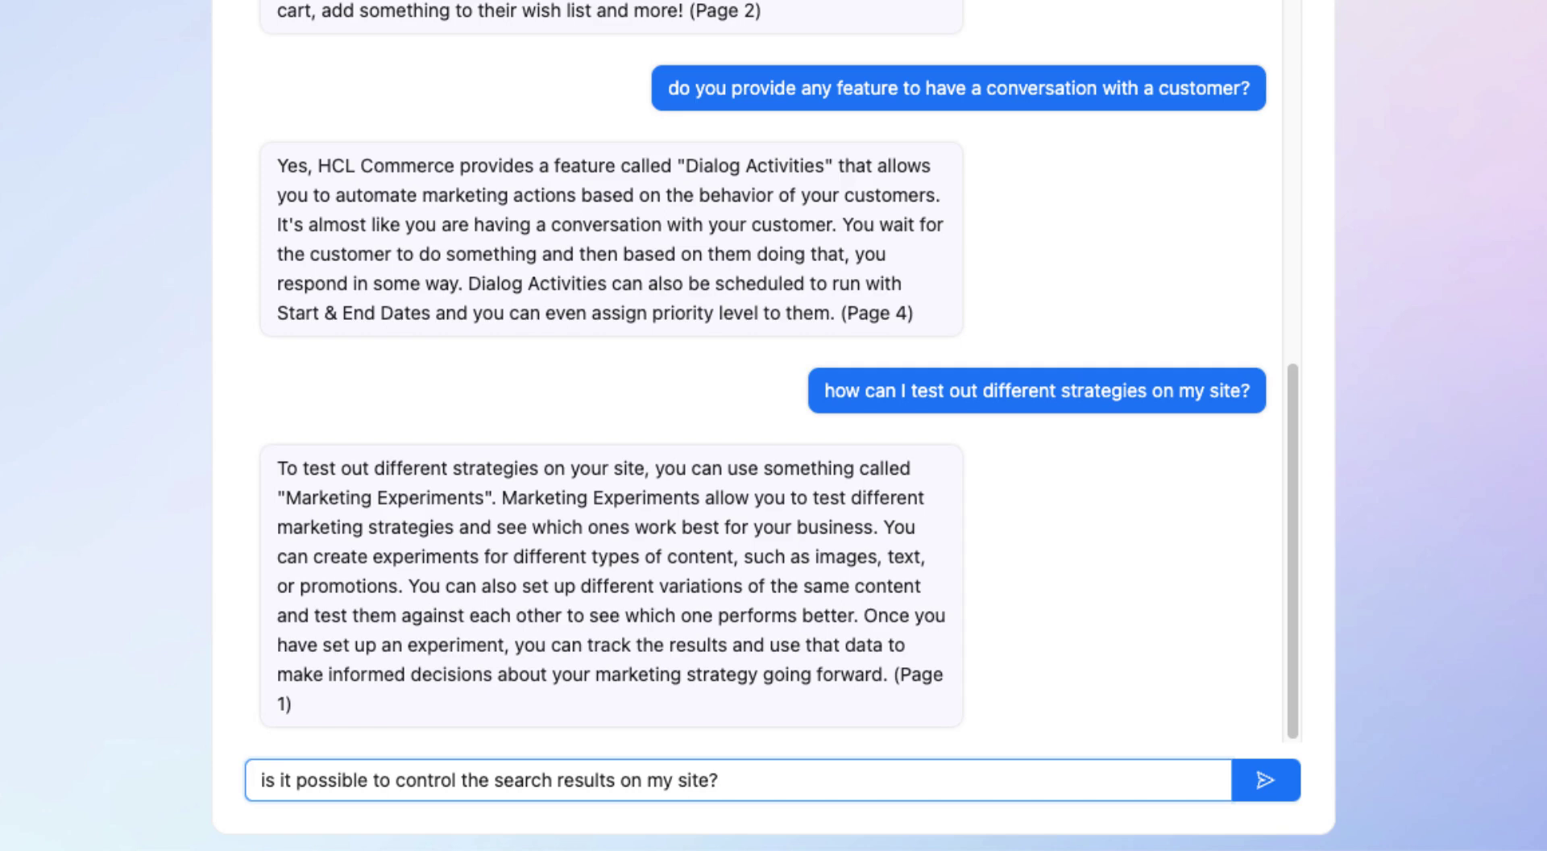
pyautogui.press('Return')
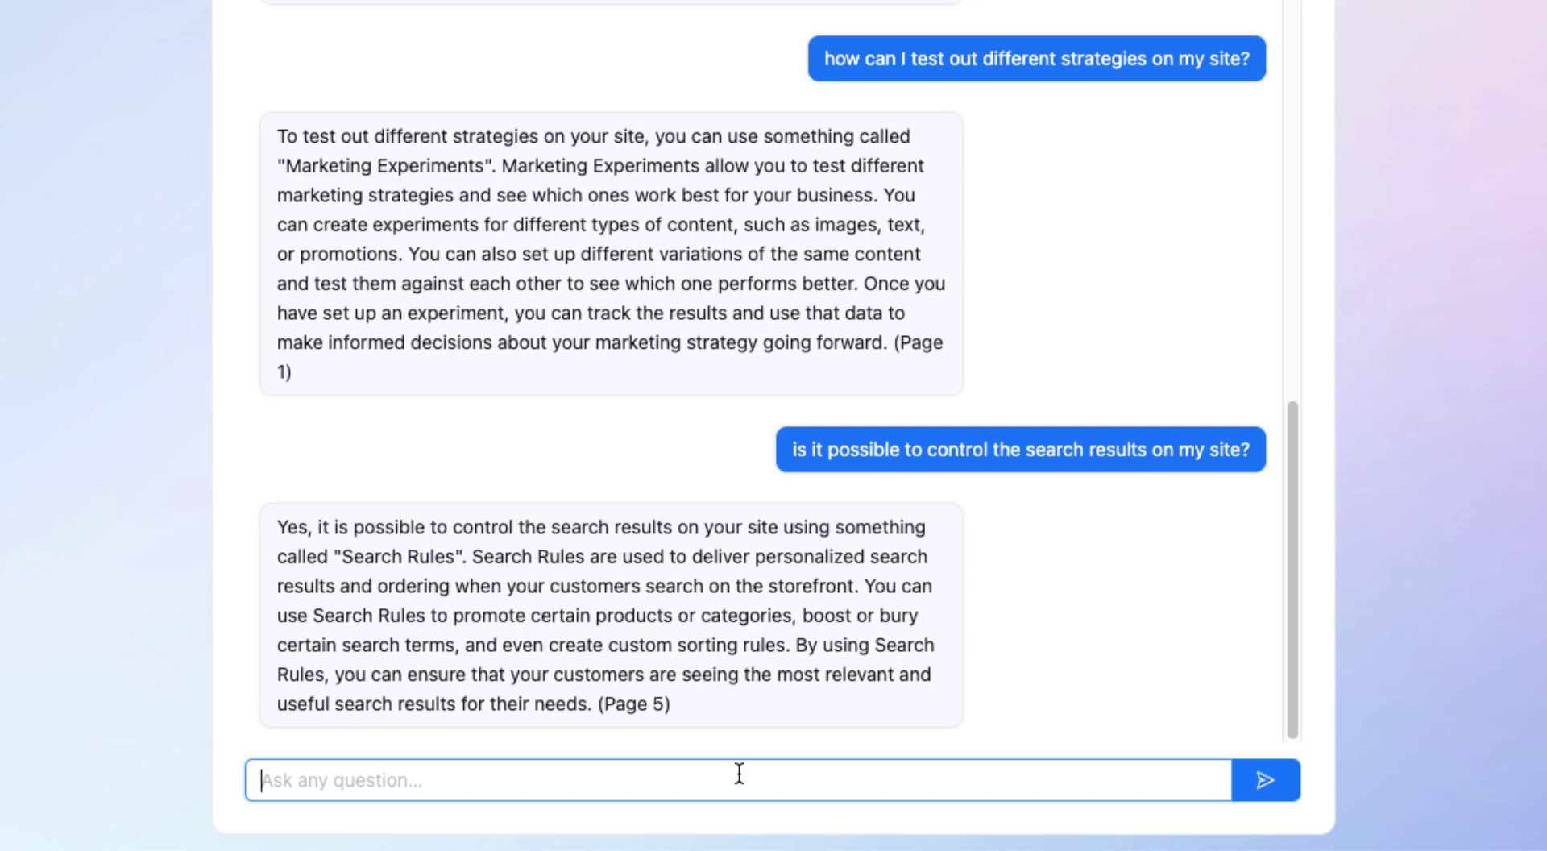
pyautogui.write('what types of search ru')
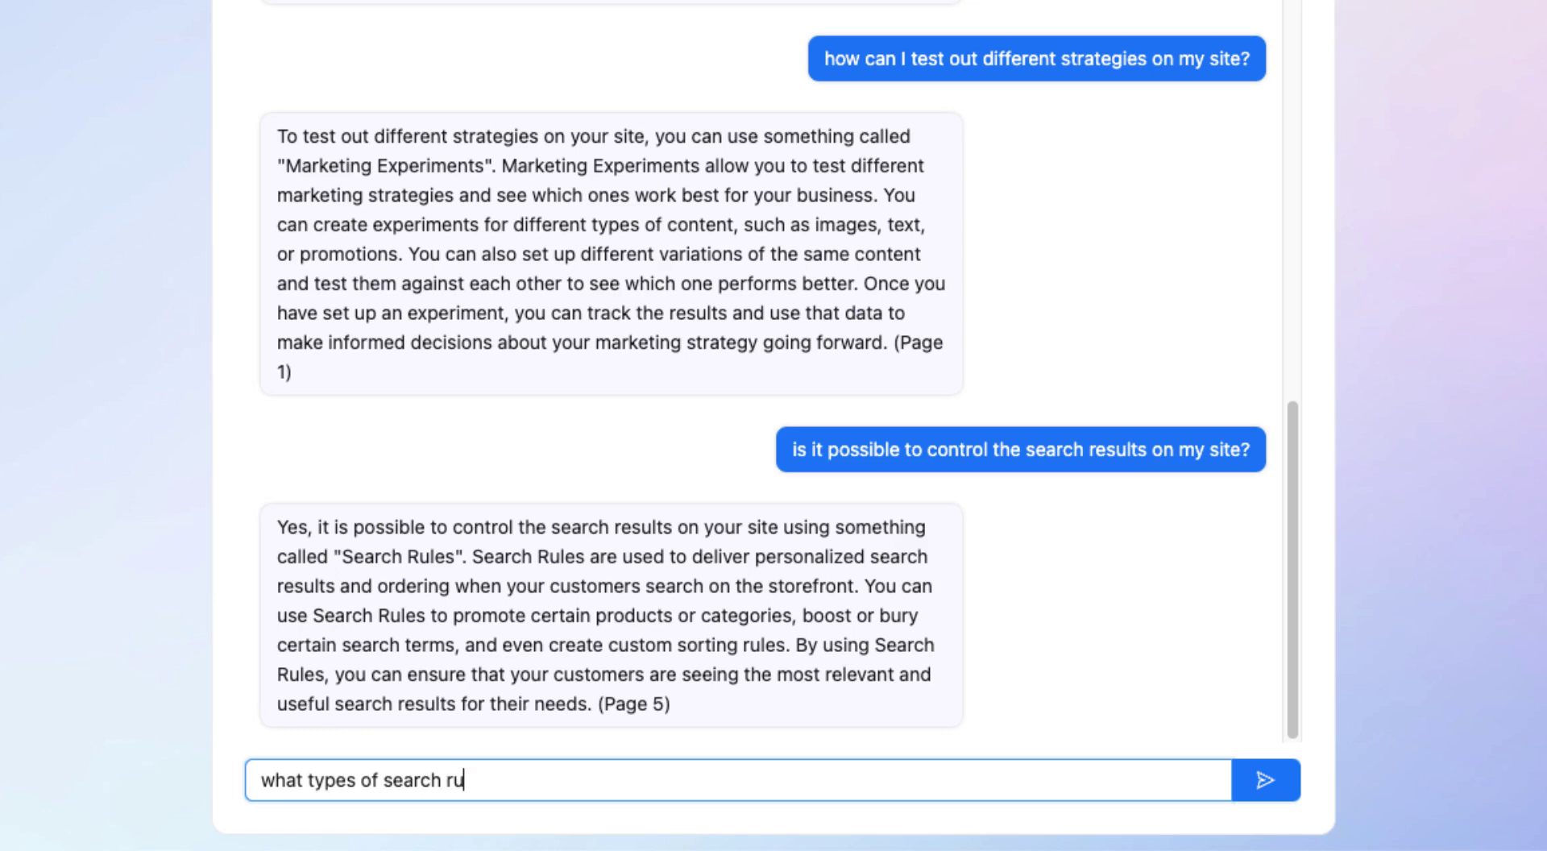
pyautogui.press('BackSpace')
pyautogui.write('ule')
pyautogui.hotkey('ctrl', 'a')
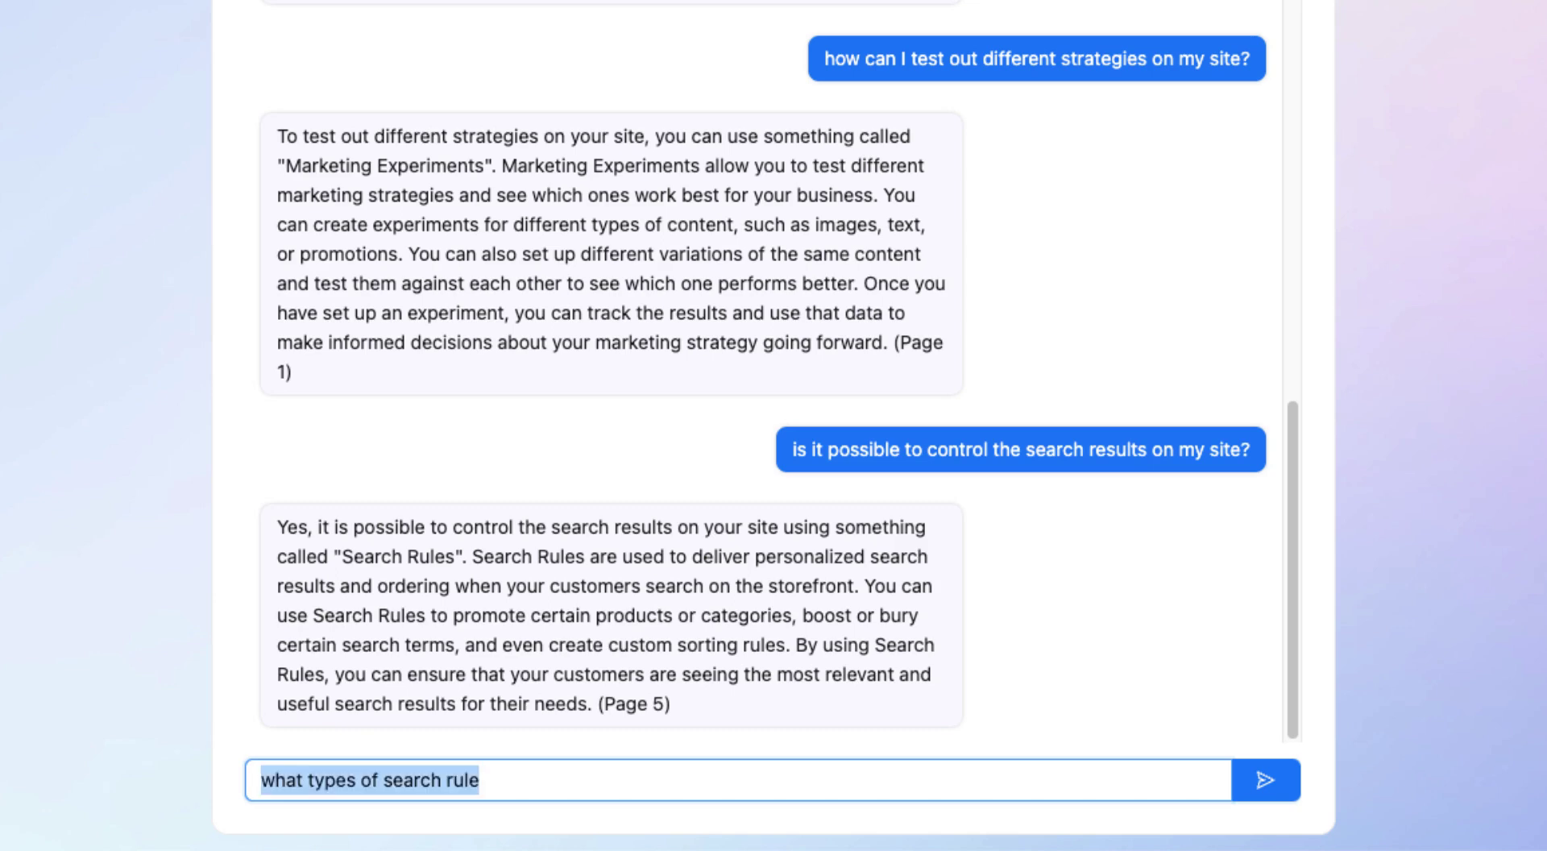
# - Ask the PDF chat "do you provide any search rule examples or templates?"
pyautogui.write('do you provide any search rule')
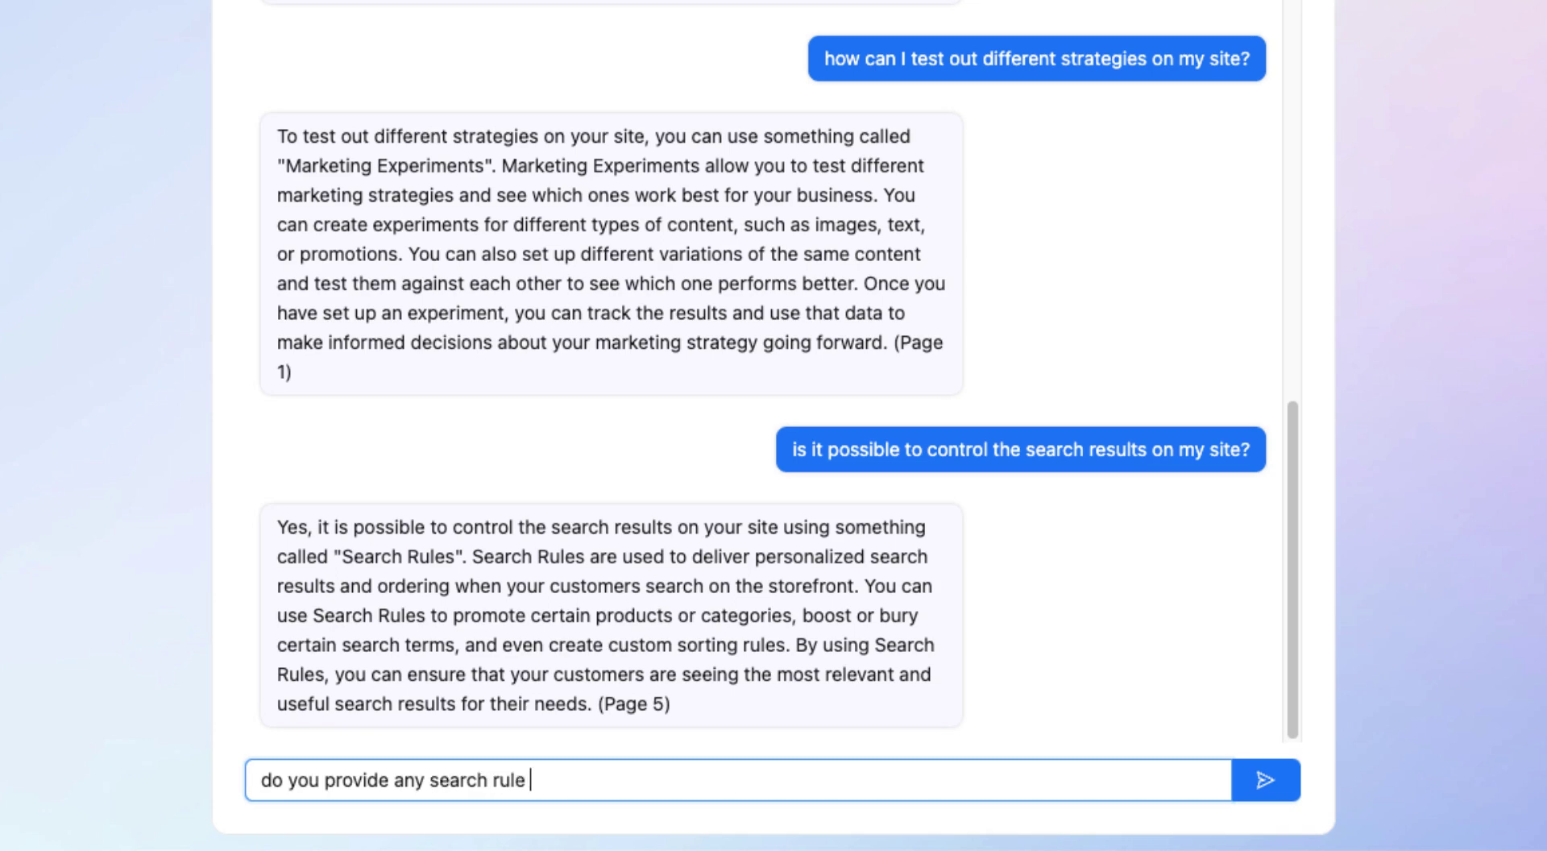
pyautogui.write(' examples or templates?')
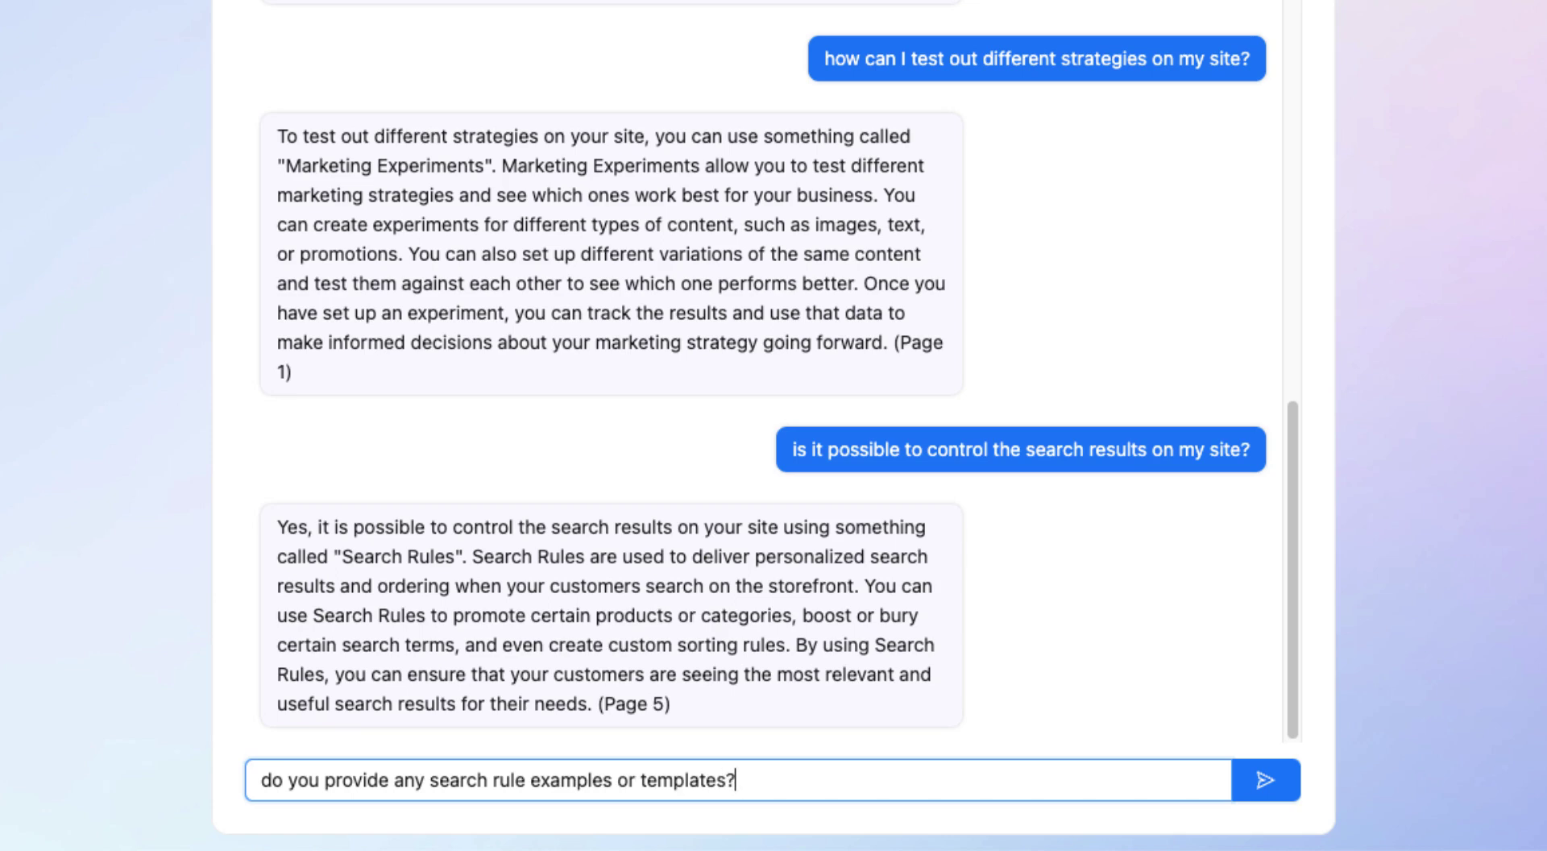
pyautogui.press('Return')
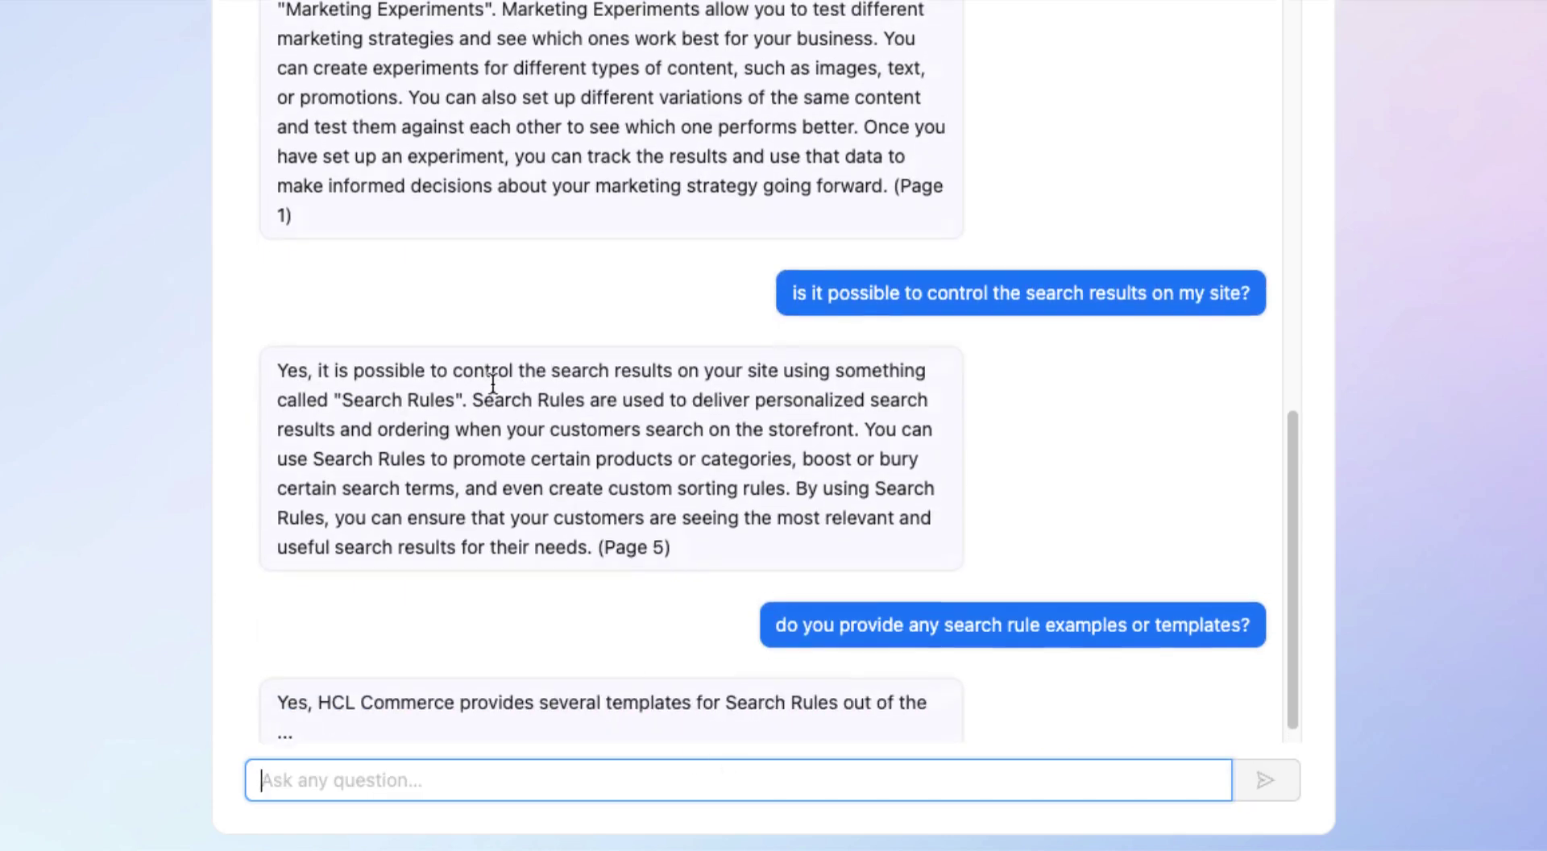